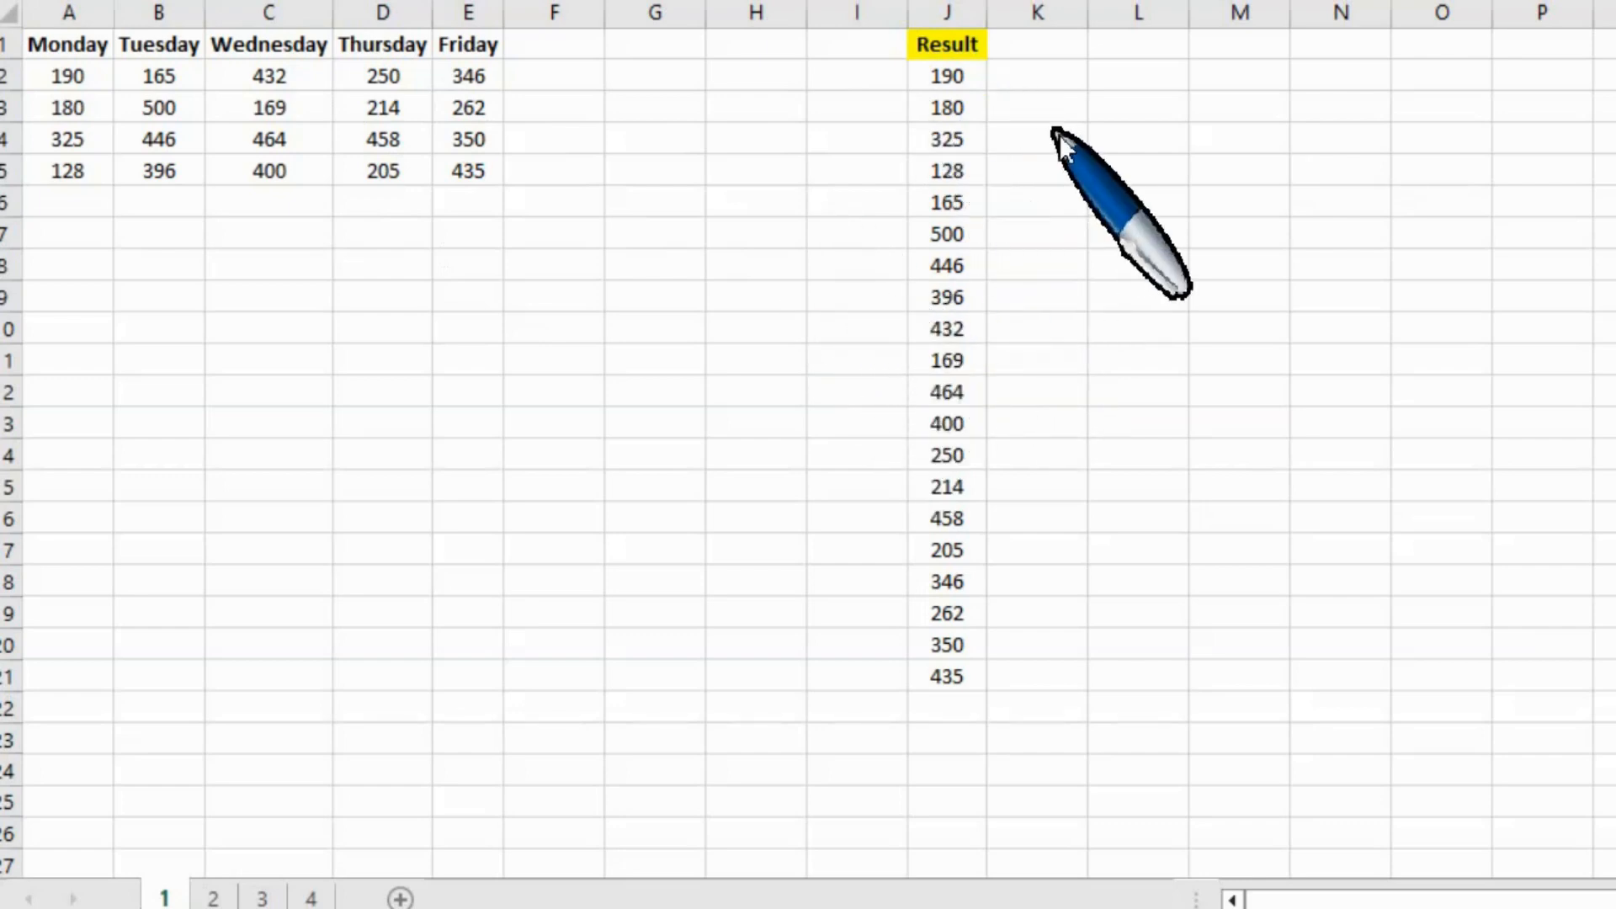
# Enter a TOCOL formula in K2 that stacks the range A2:E5 into one column.
pyautogui.click(1041, 79)
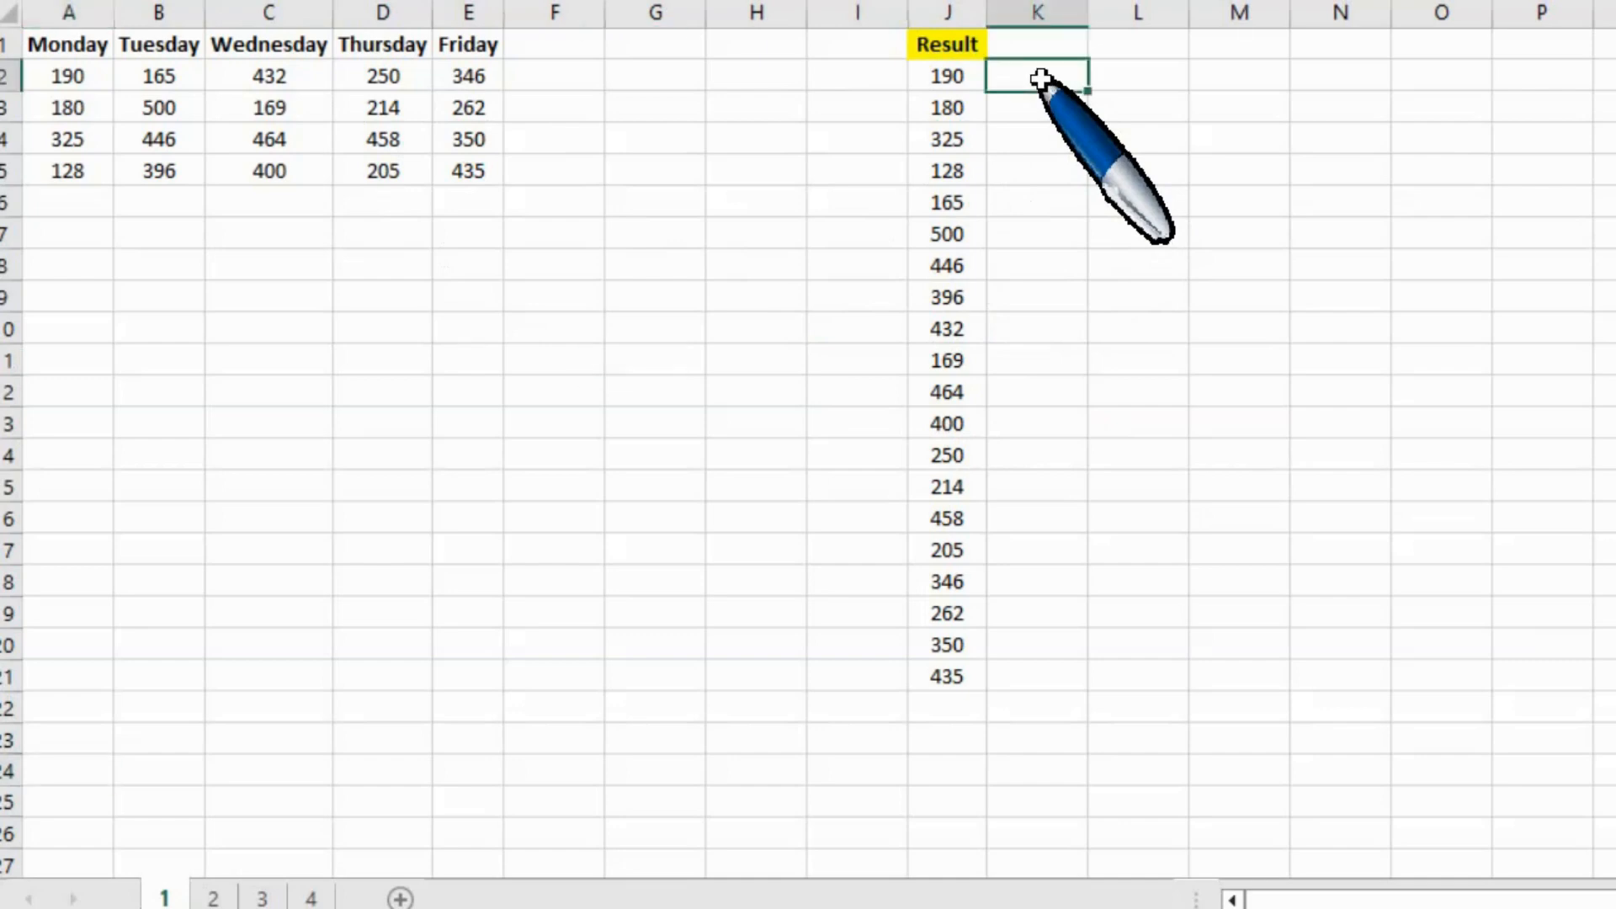
pyautogui.write('=to')
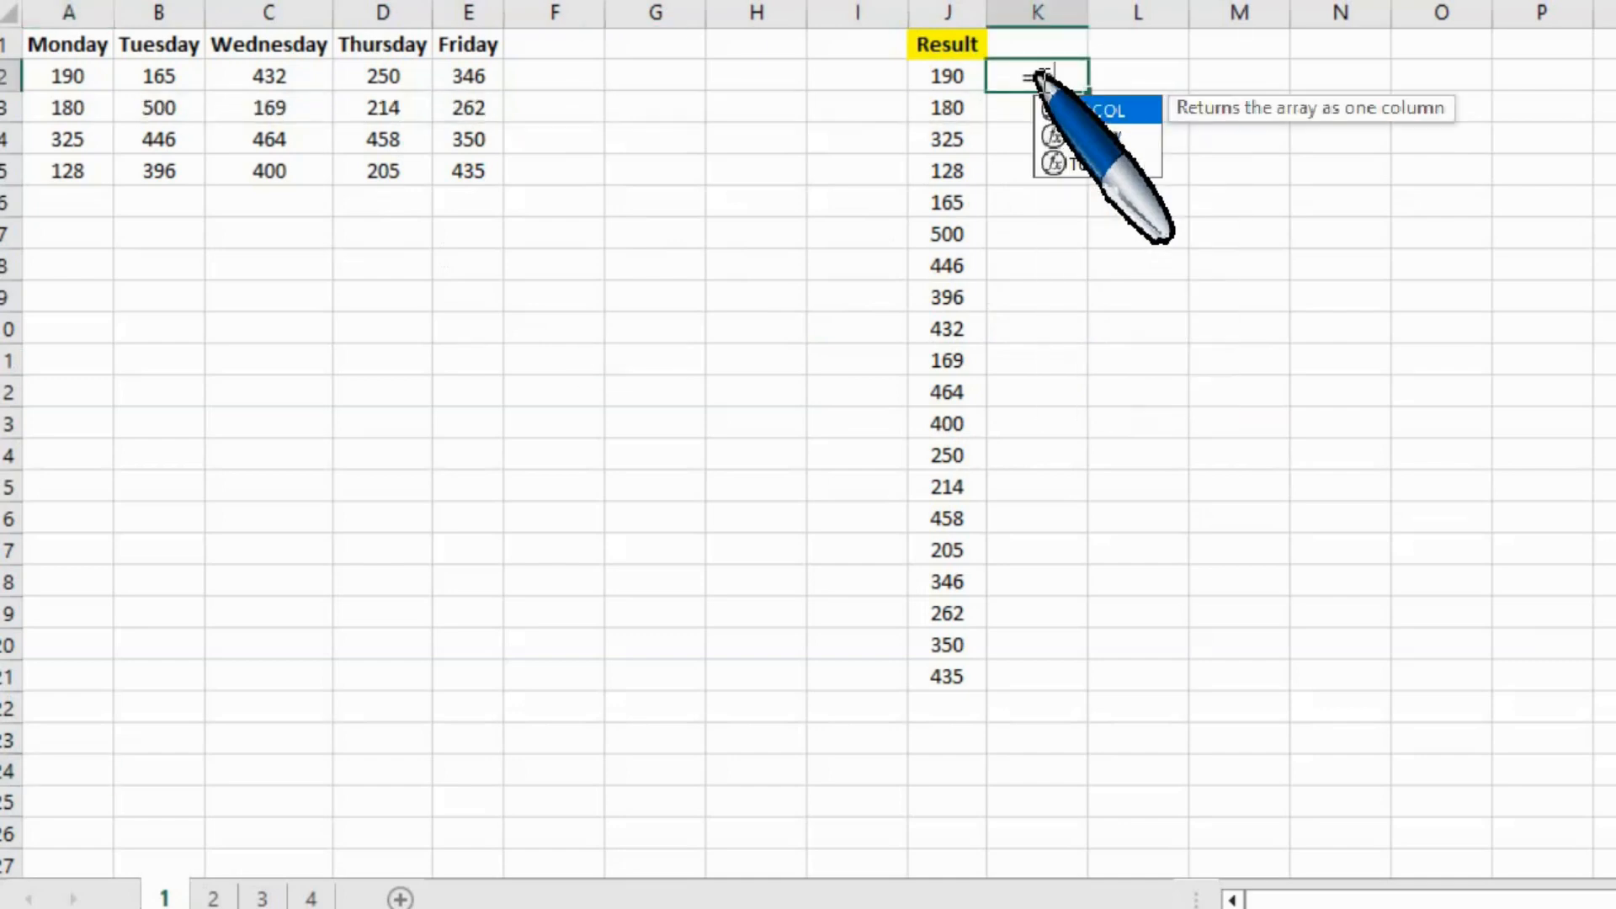
pyautogui.doubleClick(1118, 118)
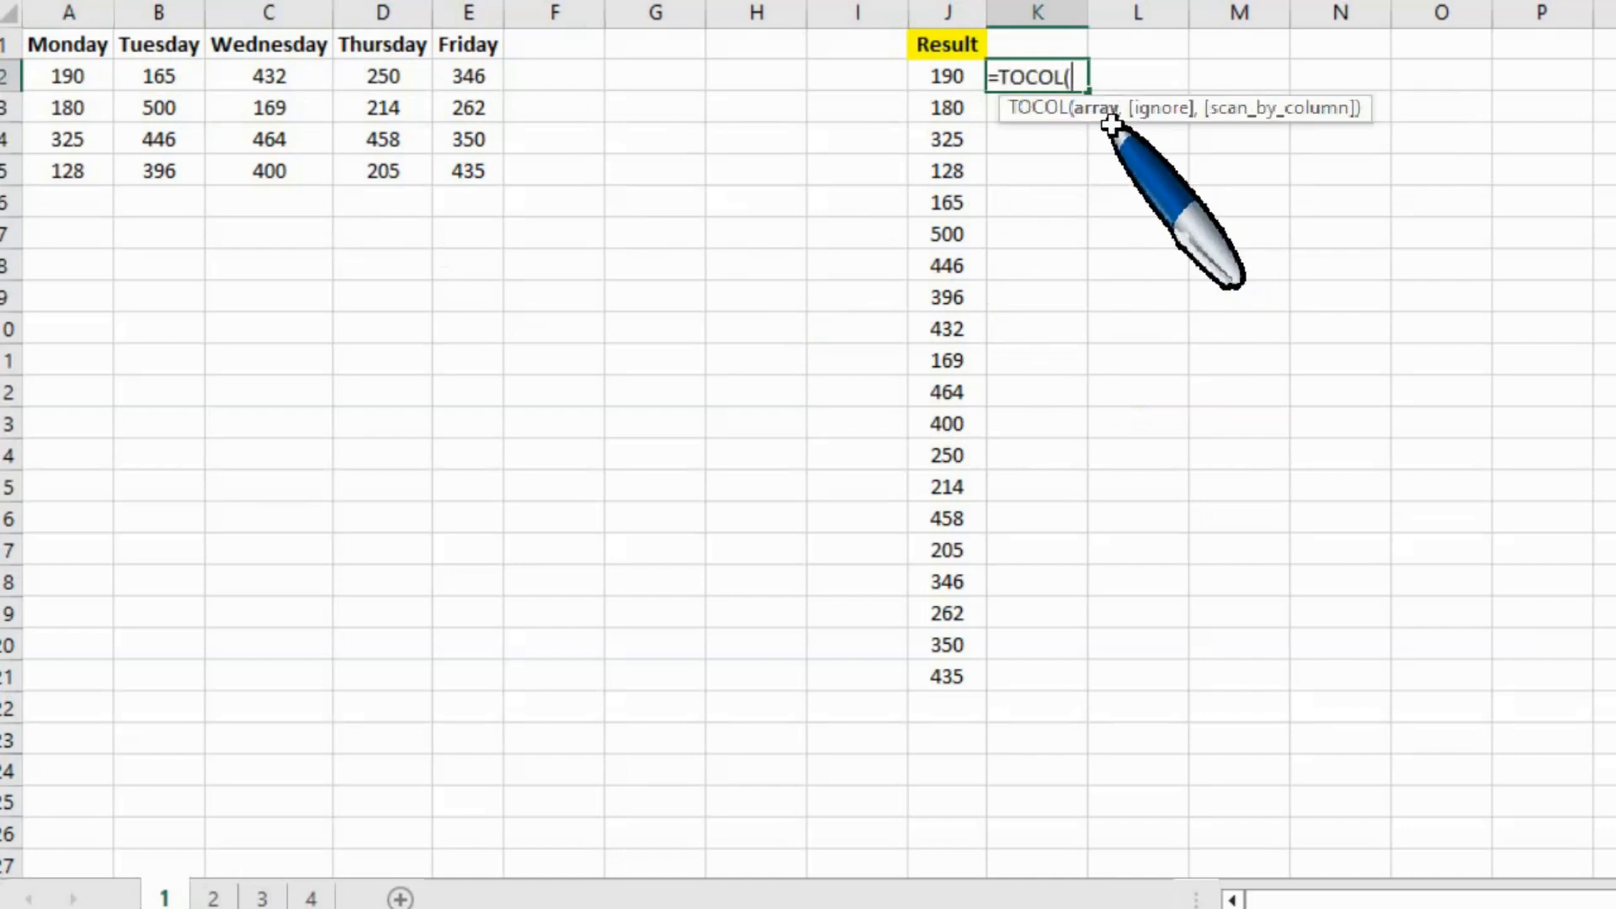
pyautogui.moveTo(118, 74); pyautogui.dragTo(82, 79)
pyautogui.moveTo(207, 84); pyautogui.dragTo(502, 180)
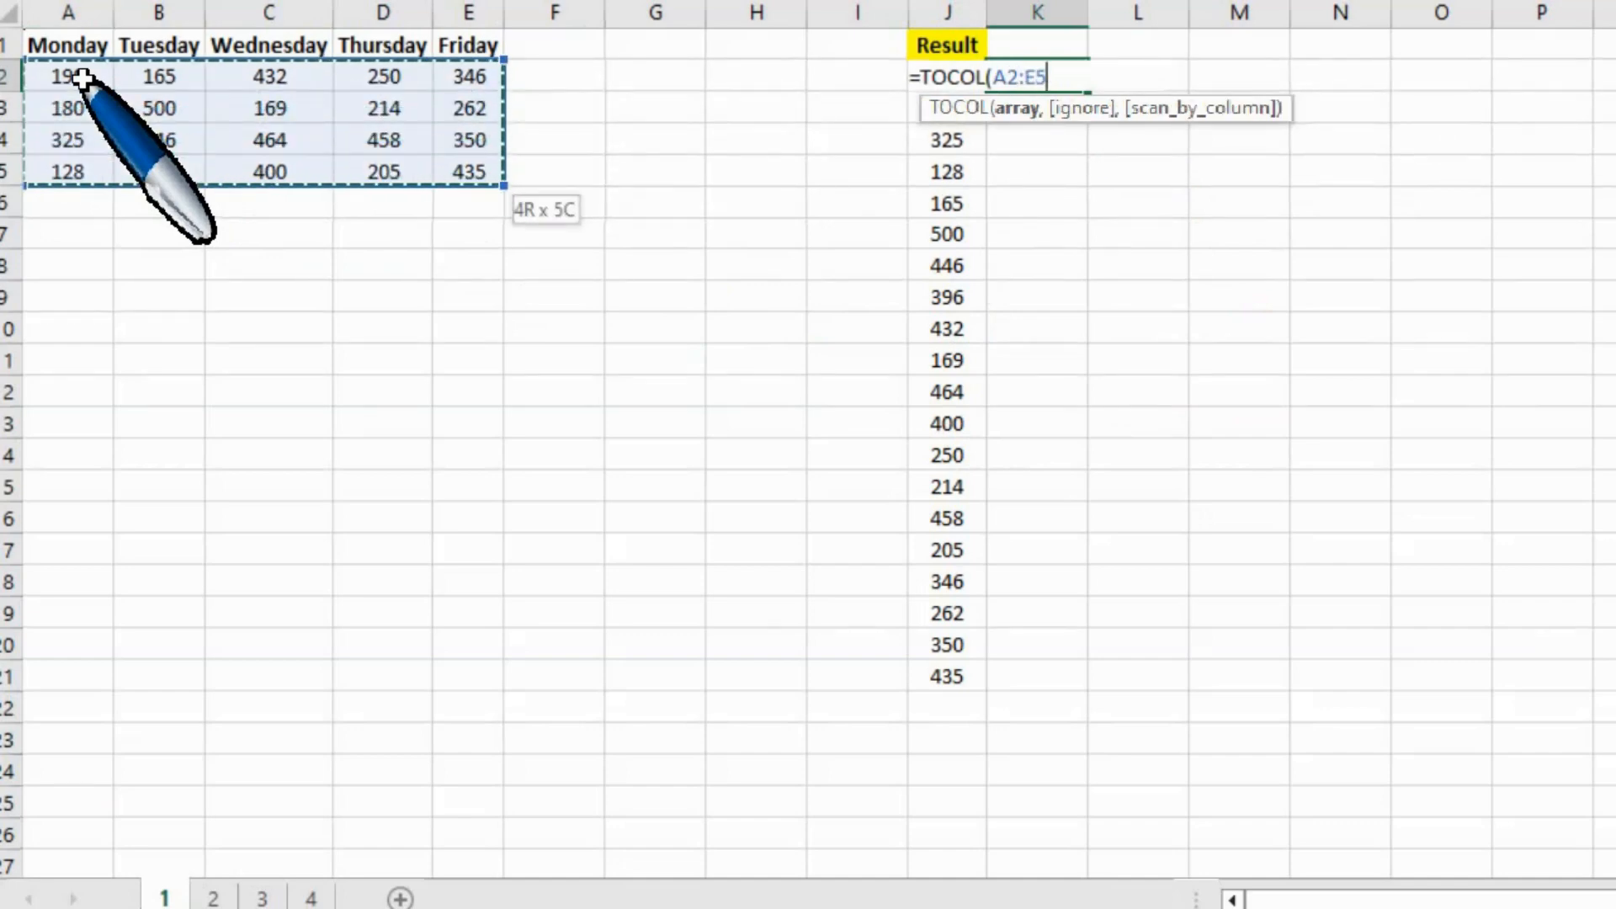
pyautogui.write(')')
pyautogui.press('Return')
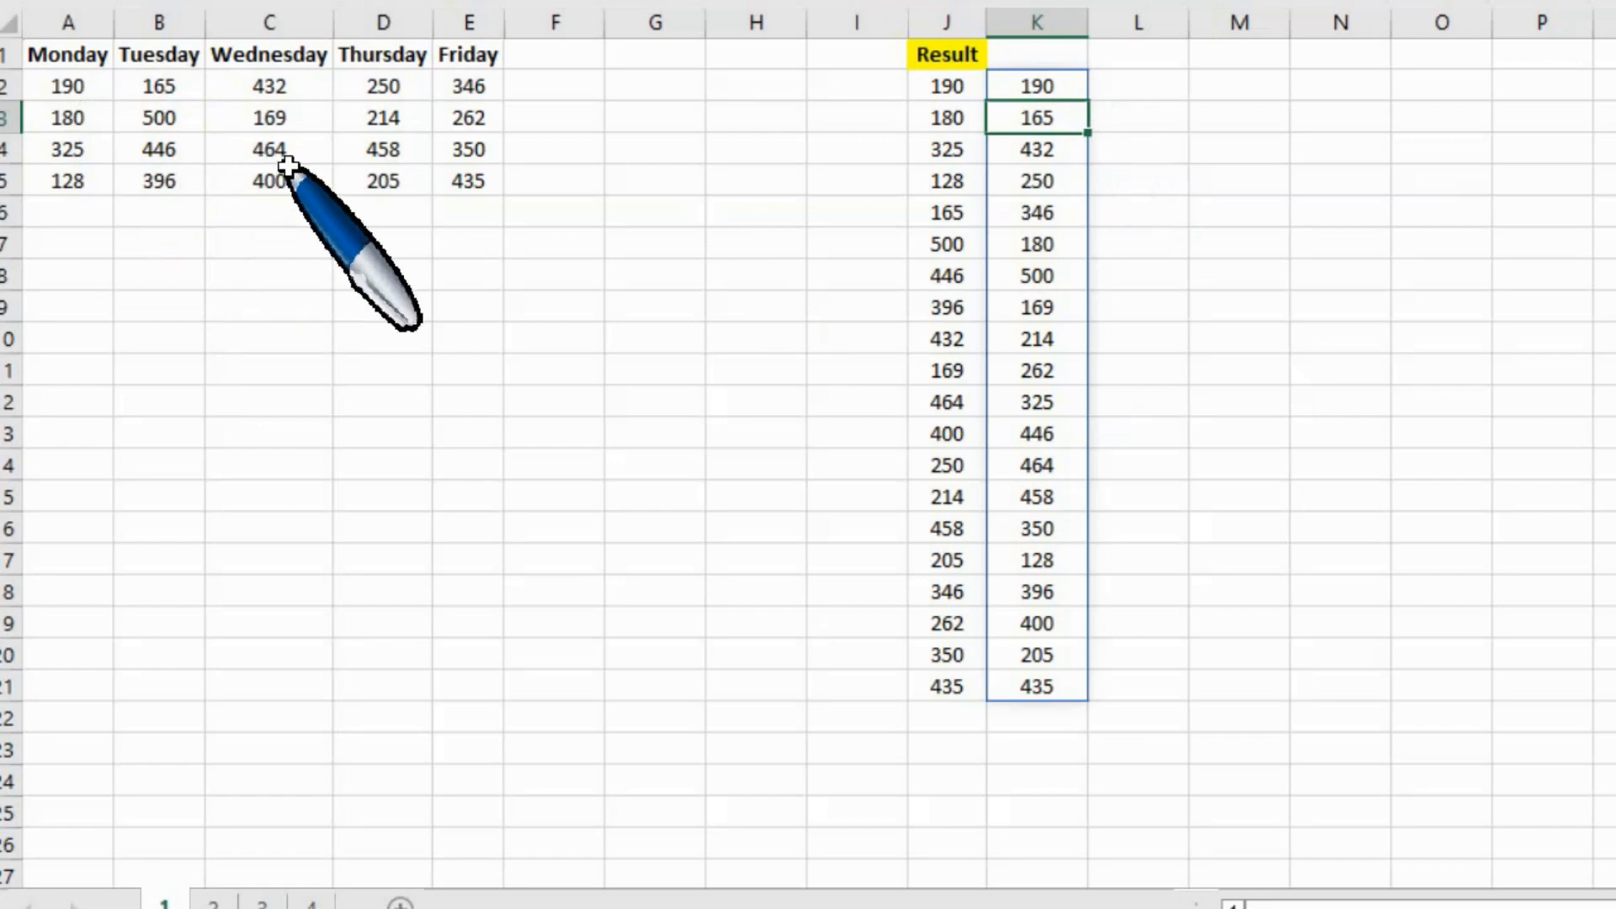
# Edit the TOCOL formula in K2 to scan A2:E5 by column, setting scan_by_column to TRUE and leaving the ignore argument empty.
pyautogui.click(1036, 89)
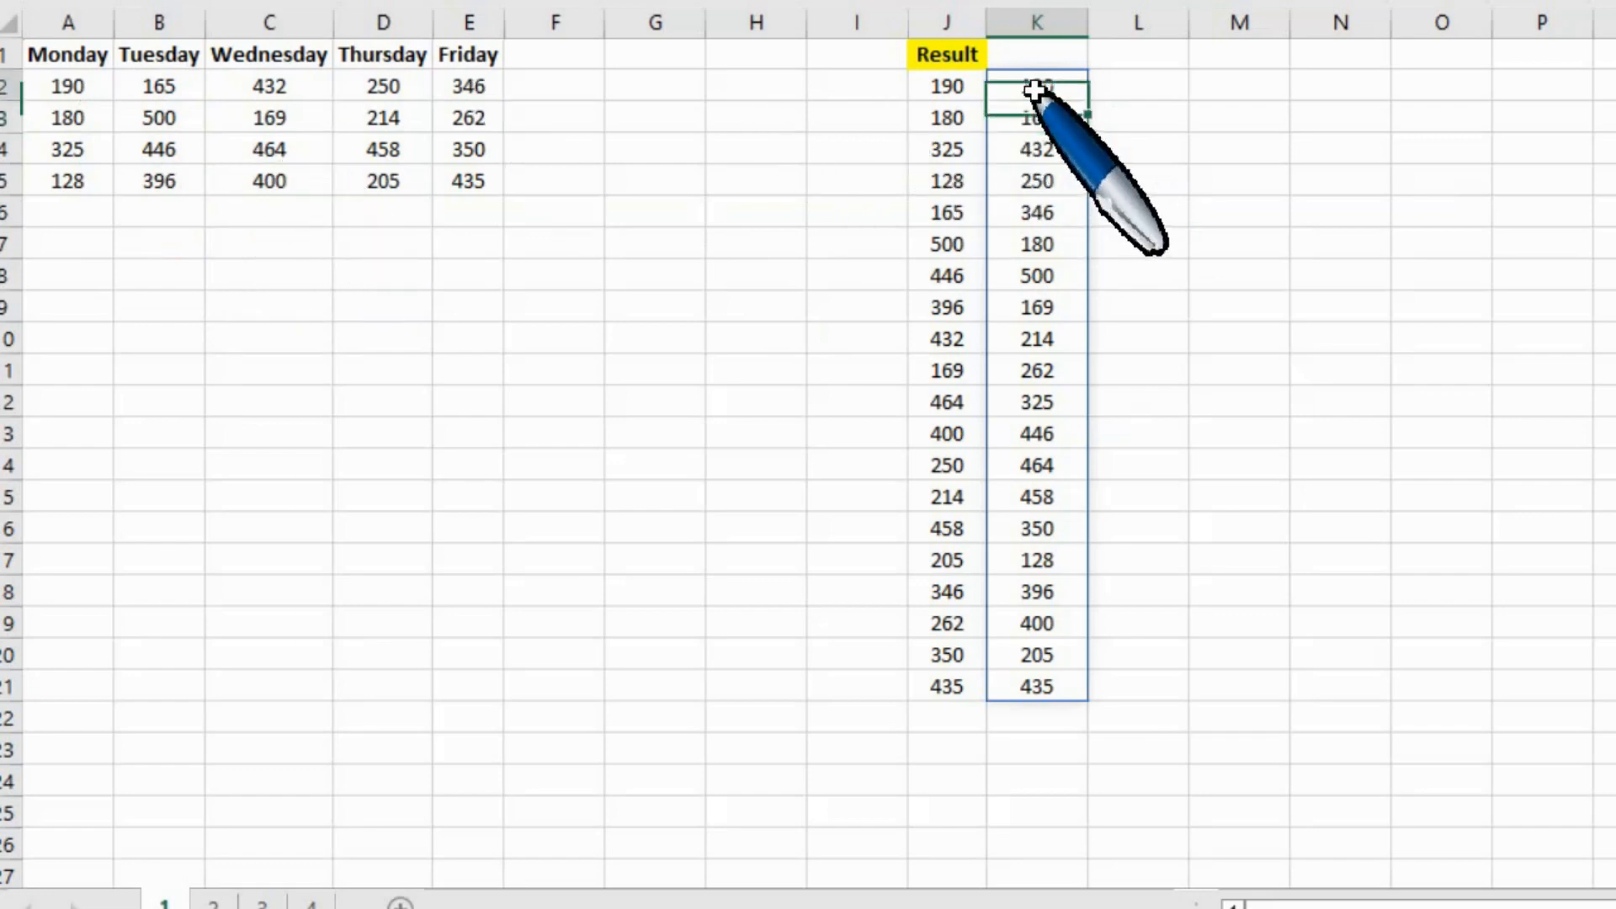
pyautogui.press('F2')
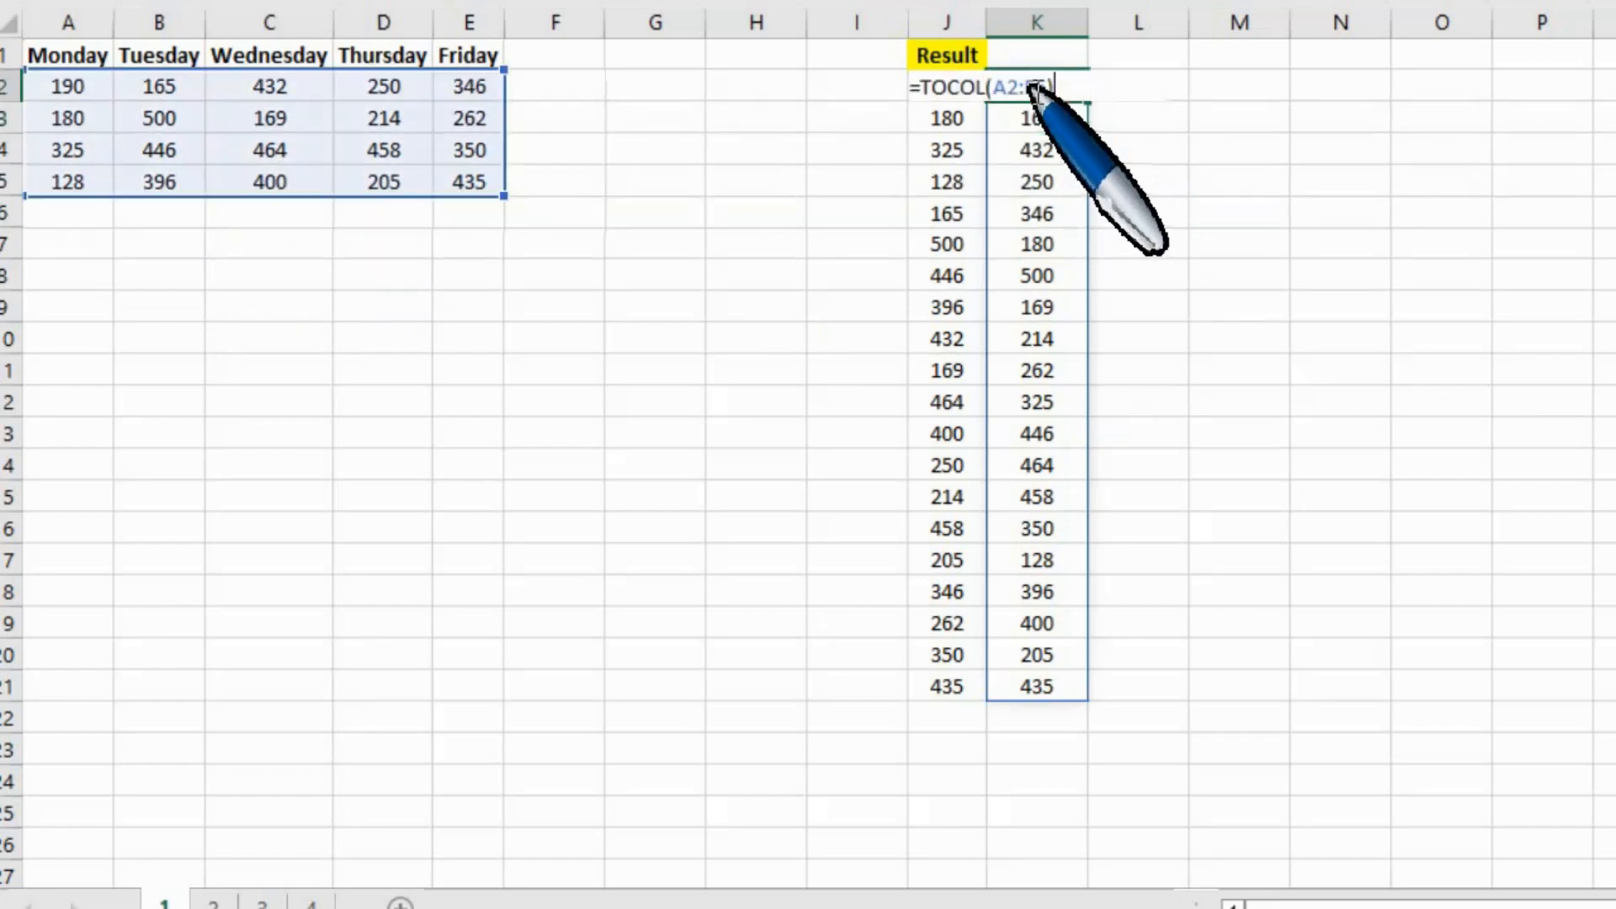
pyautogui.press('BackSpace')
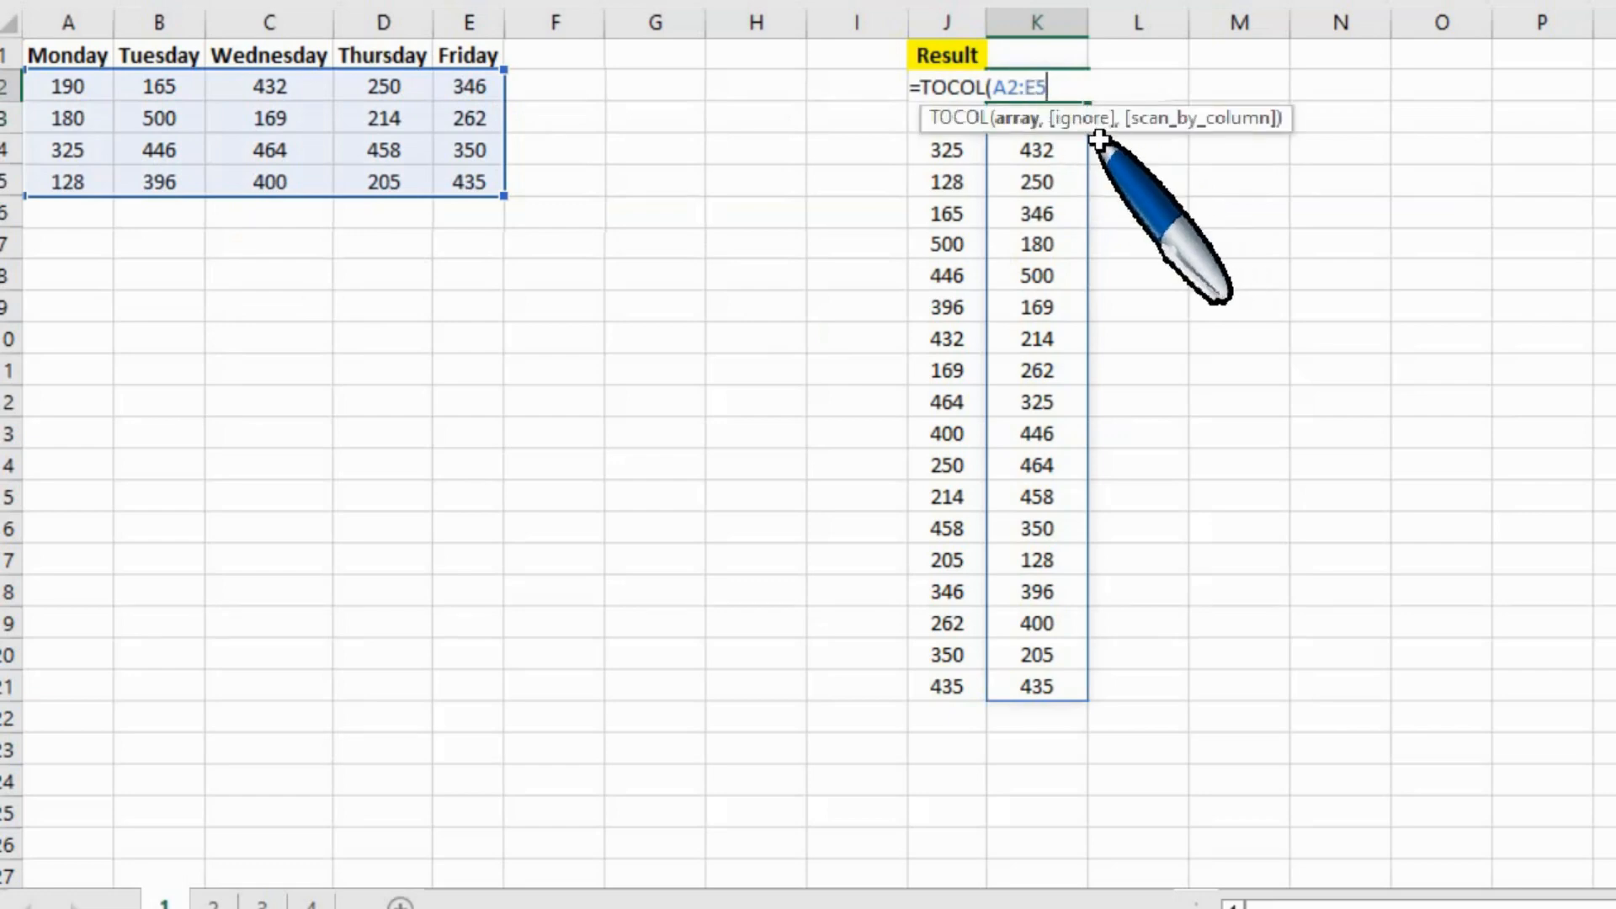
pyautogui.write(',,')
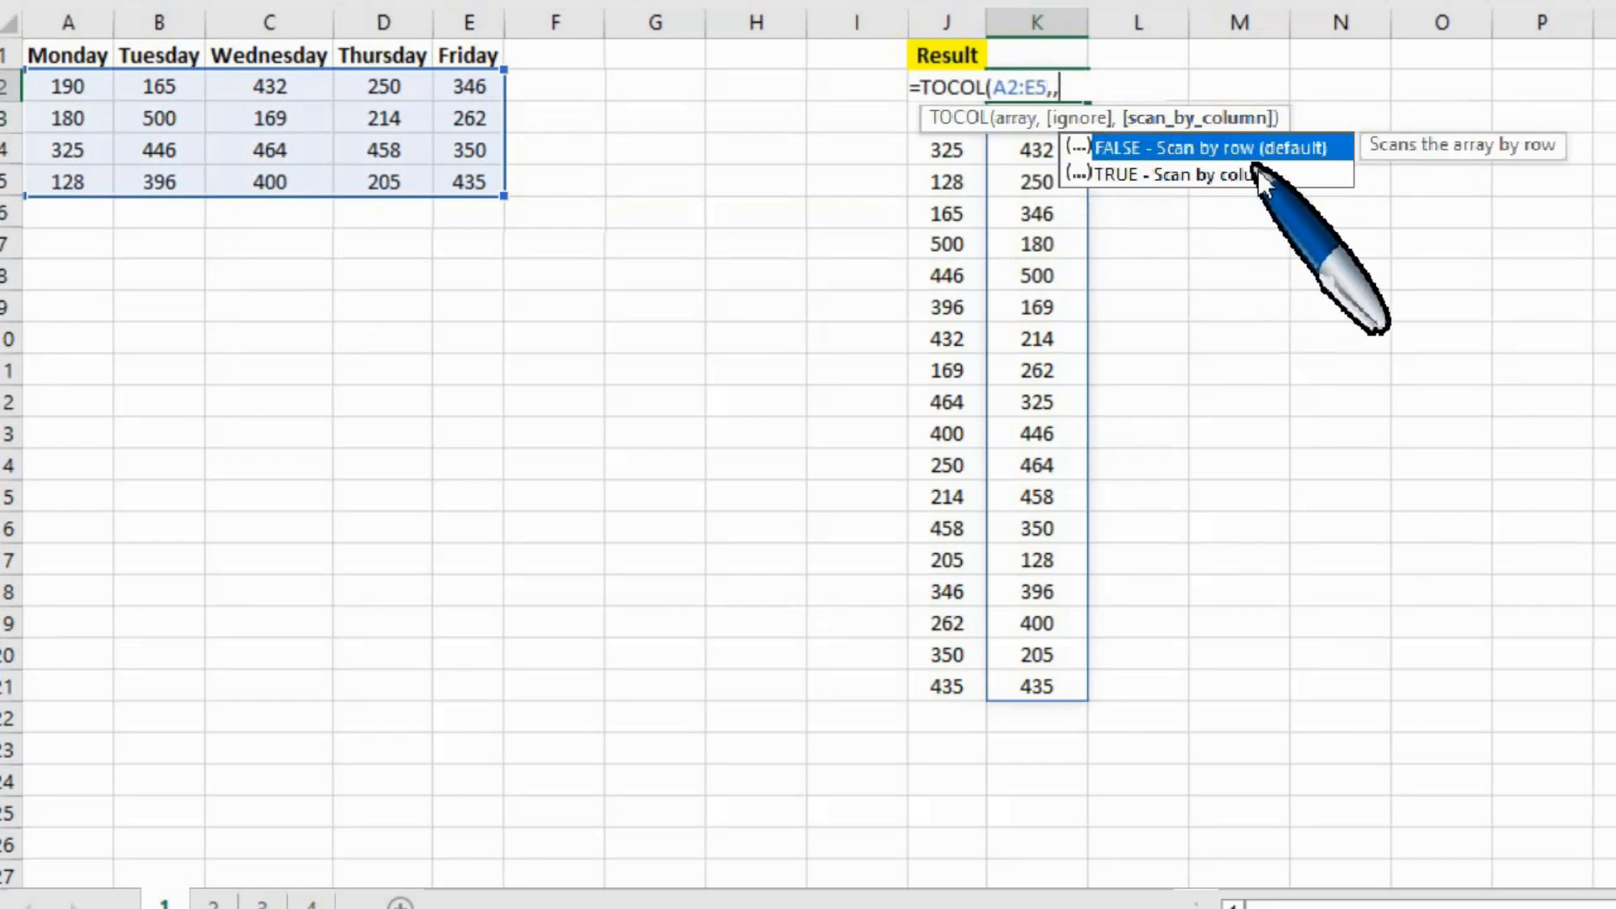
pyautogui.click(1179, 174)
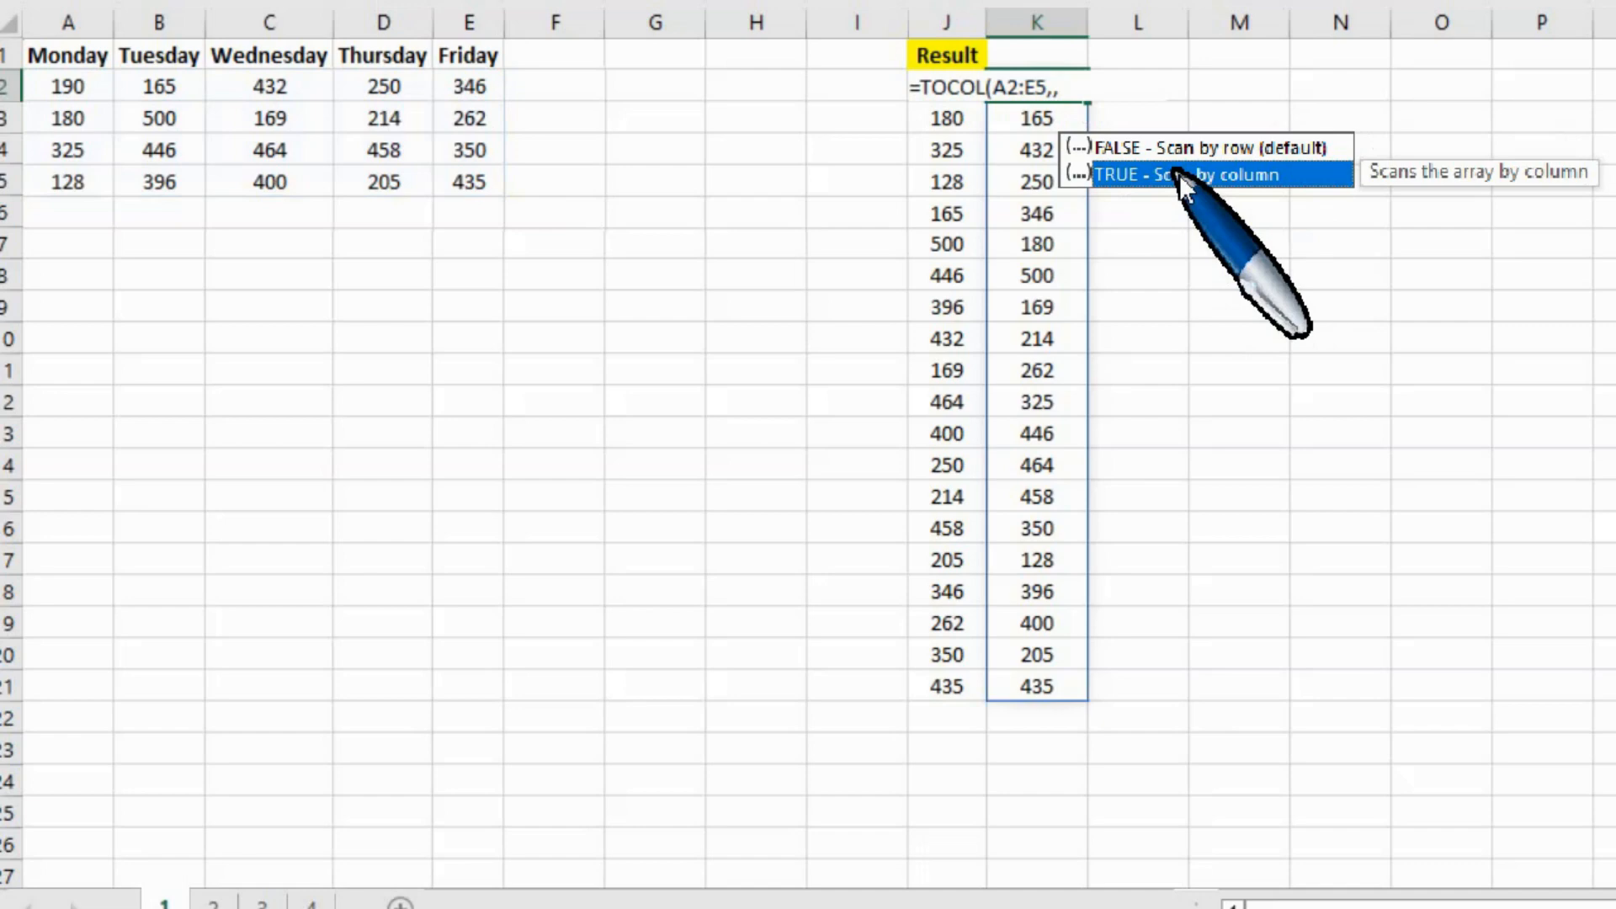
pyautogui.doubleClick(1144, 184)
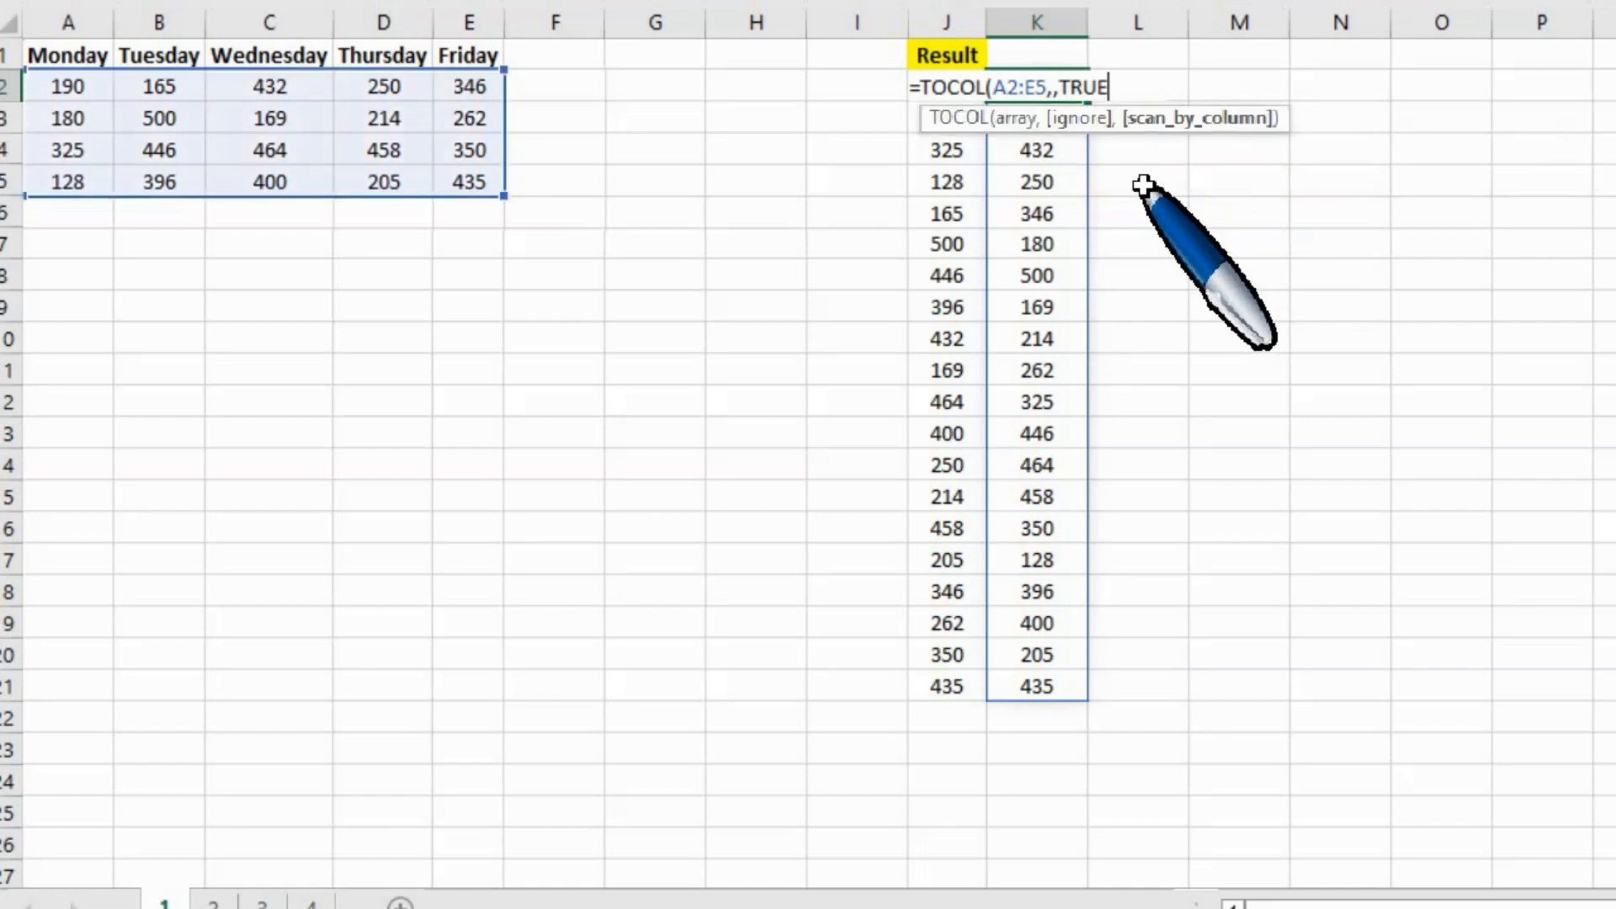
pyautogui.press('Return')
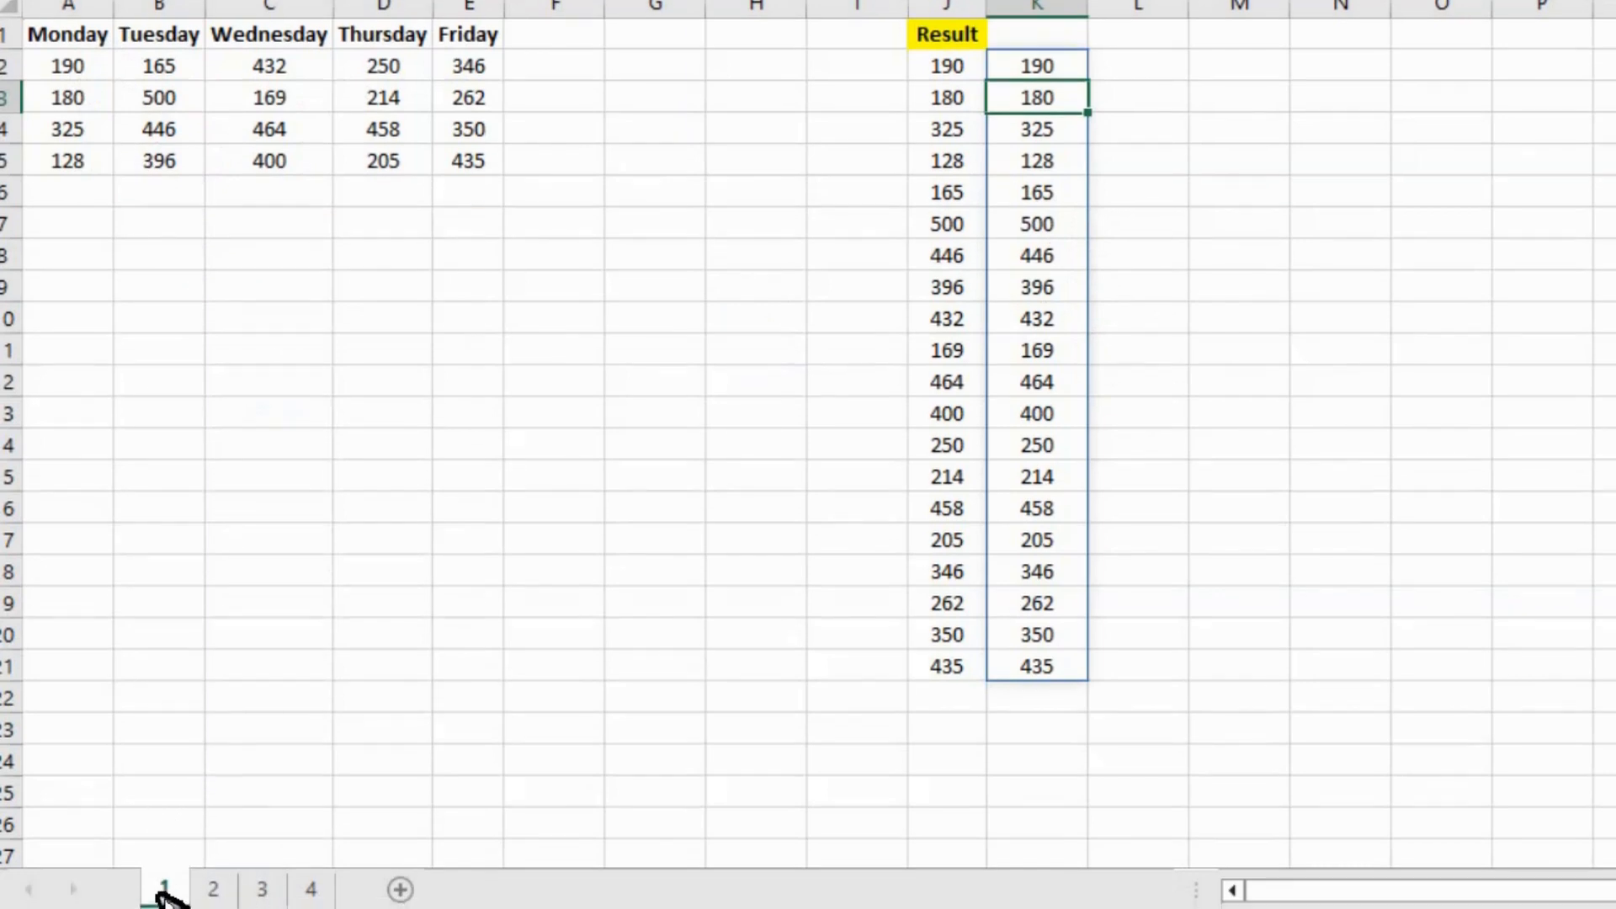
# On sheet 2, start a TOCOL formula in K2 with A2:E5 as its array.
pyautogui.click(213, 888)
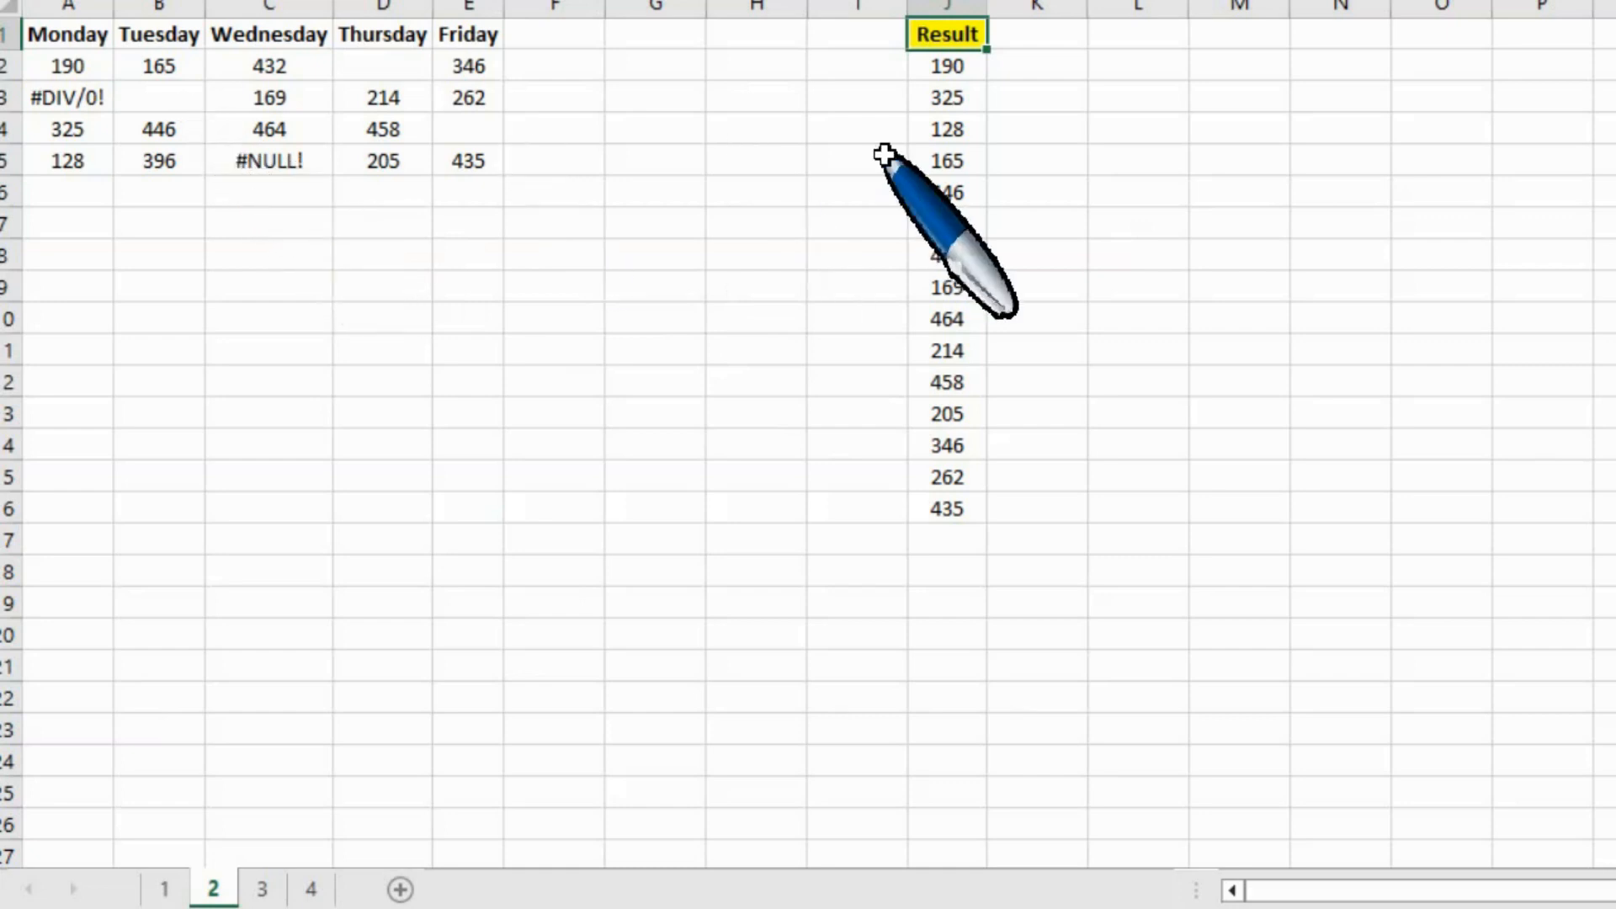
pyautogui.click(1041, 57)
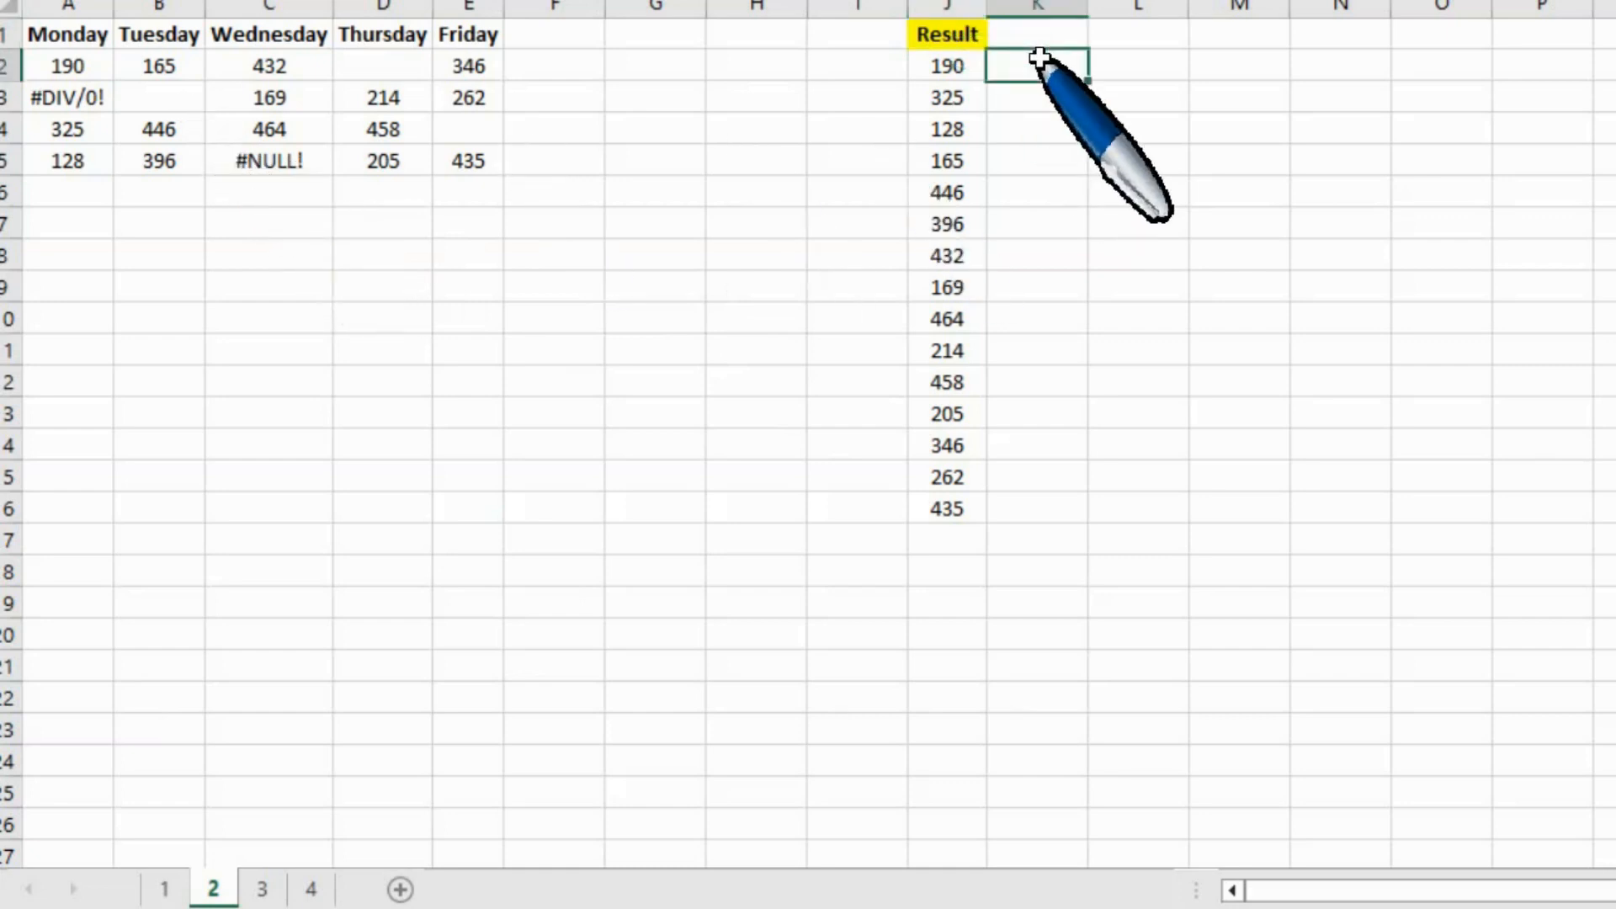
pyautogui.write('=to')
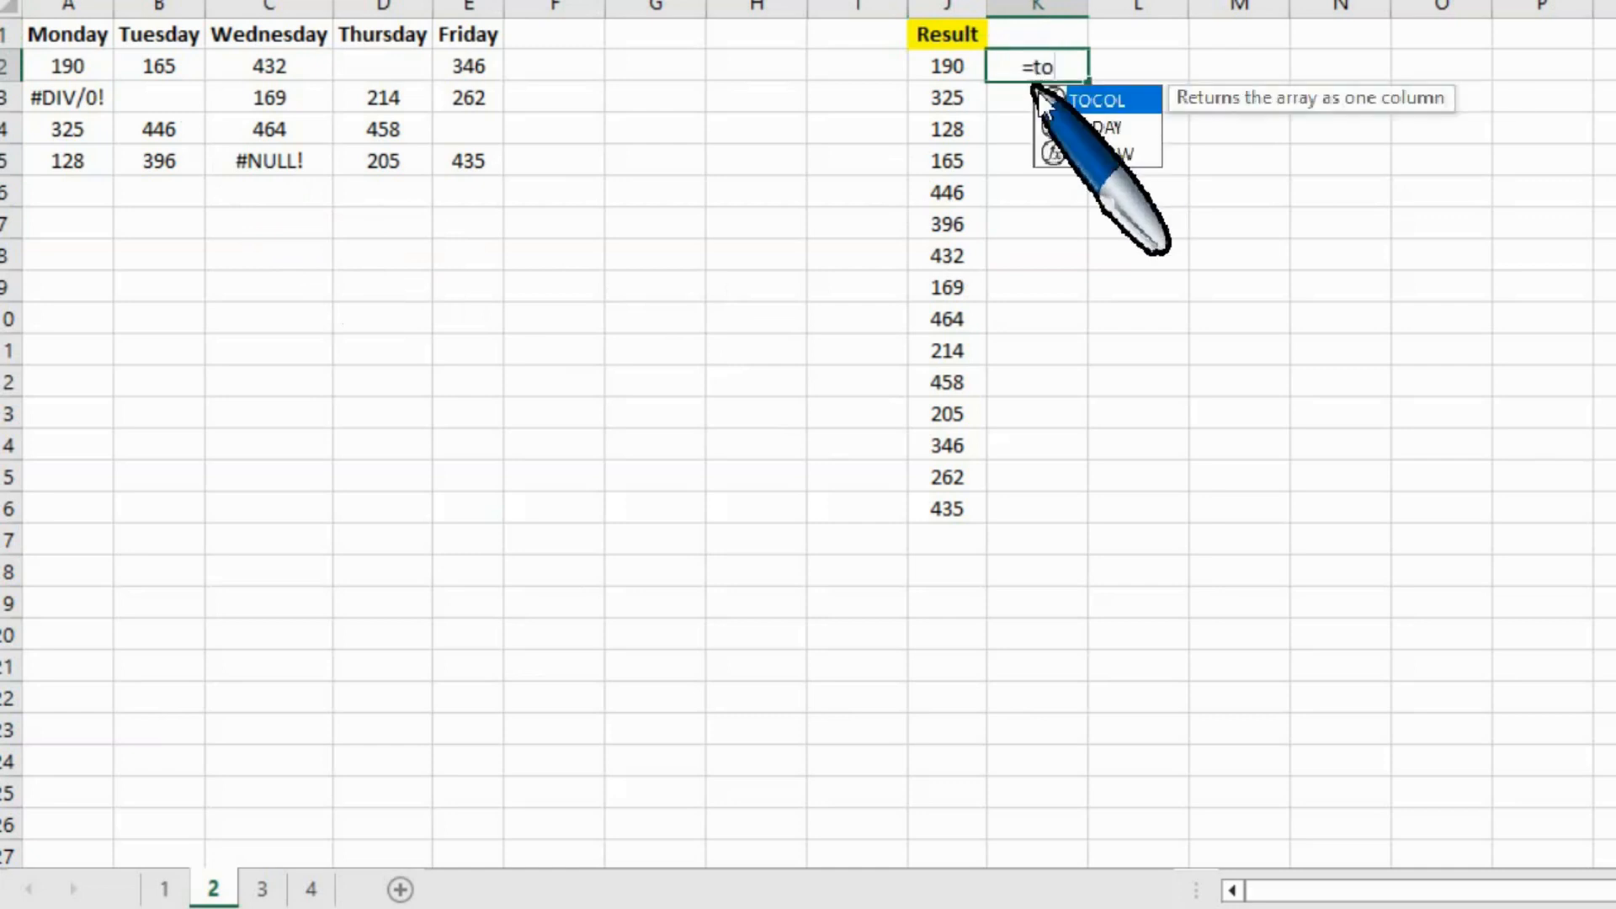
pyautogui.doubleClick(1109, 107)
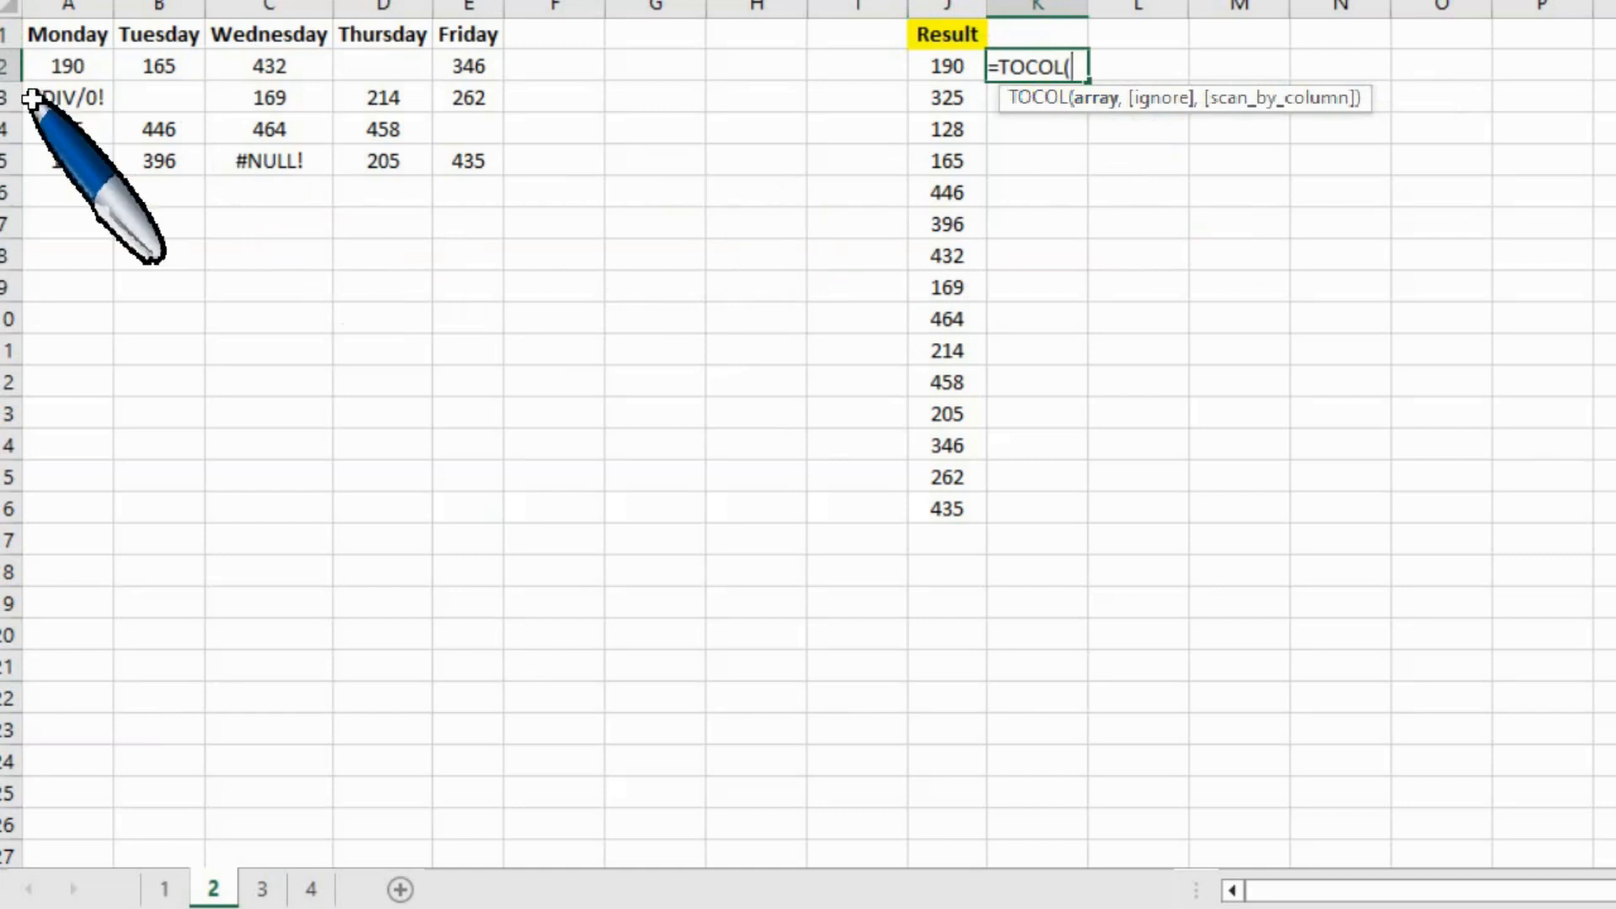
pyautogui.moveTo(52, 67); pyautogui.dragTo(451, 164)
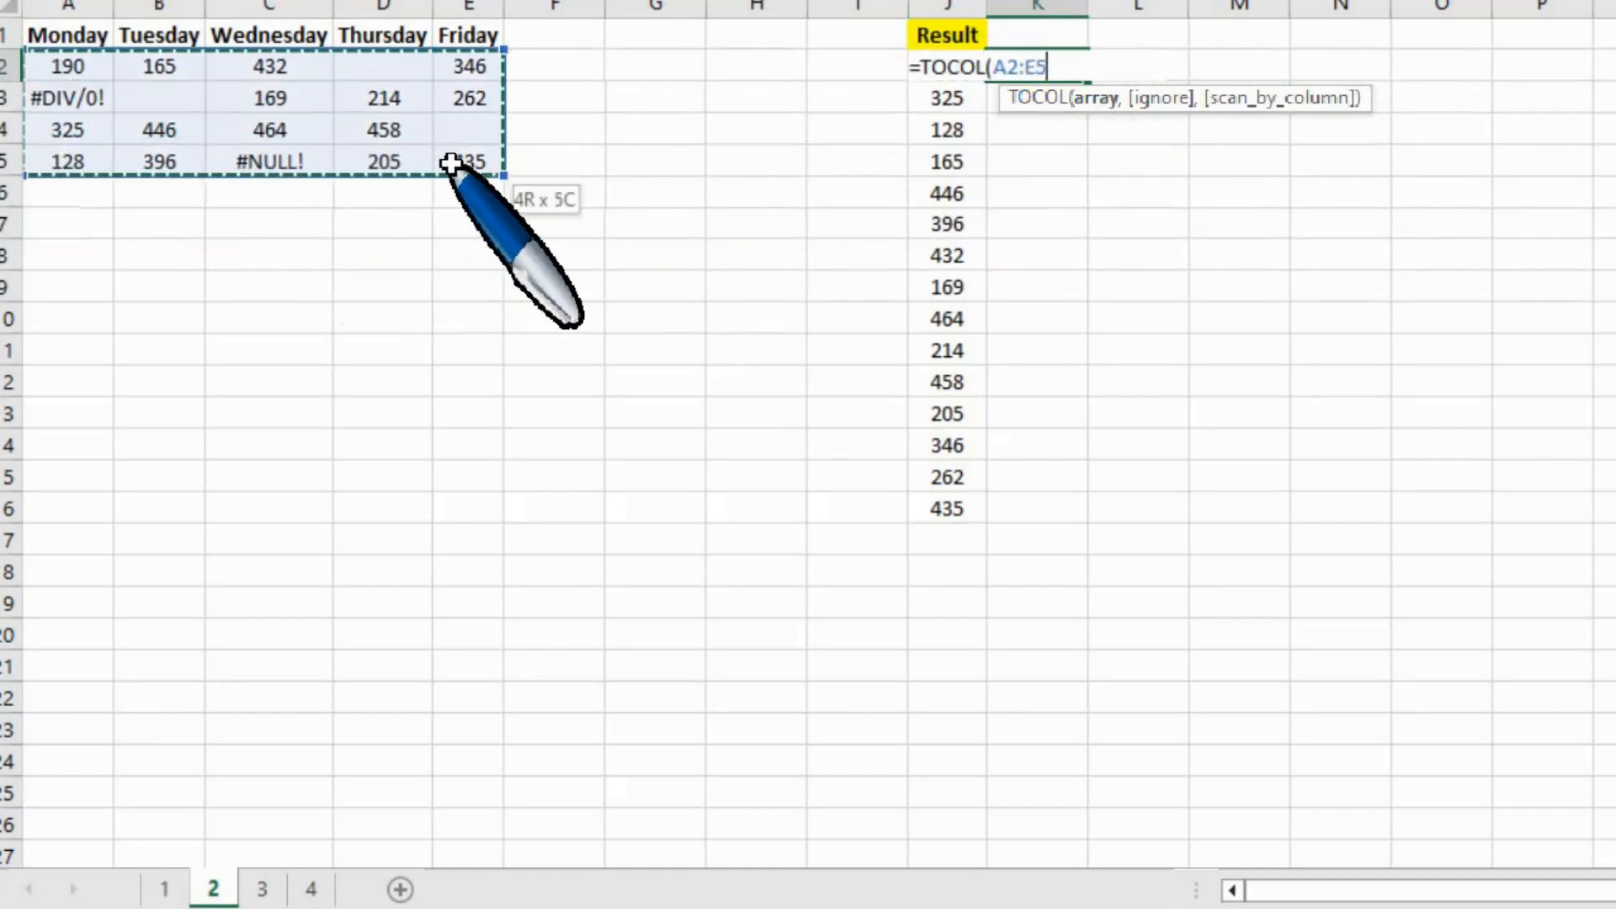
# Set the formula's ignore argument to 3, ignoring blanks and errors.
pyautogui.write(',')
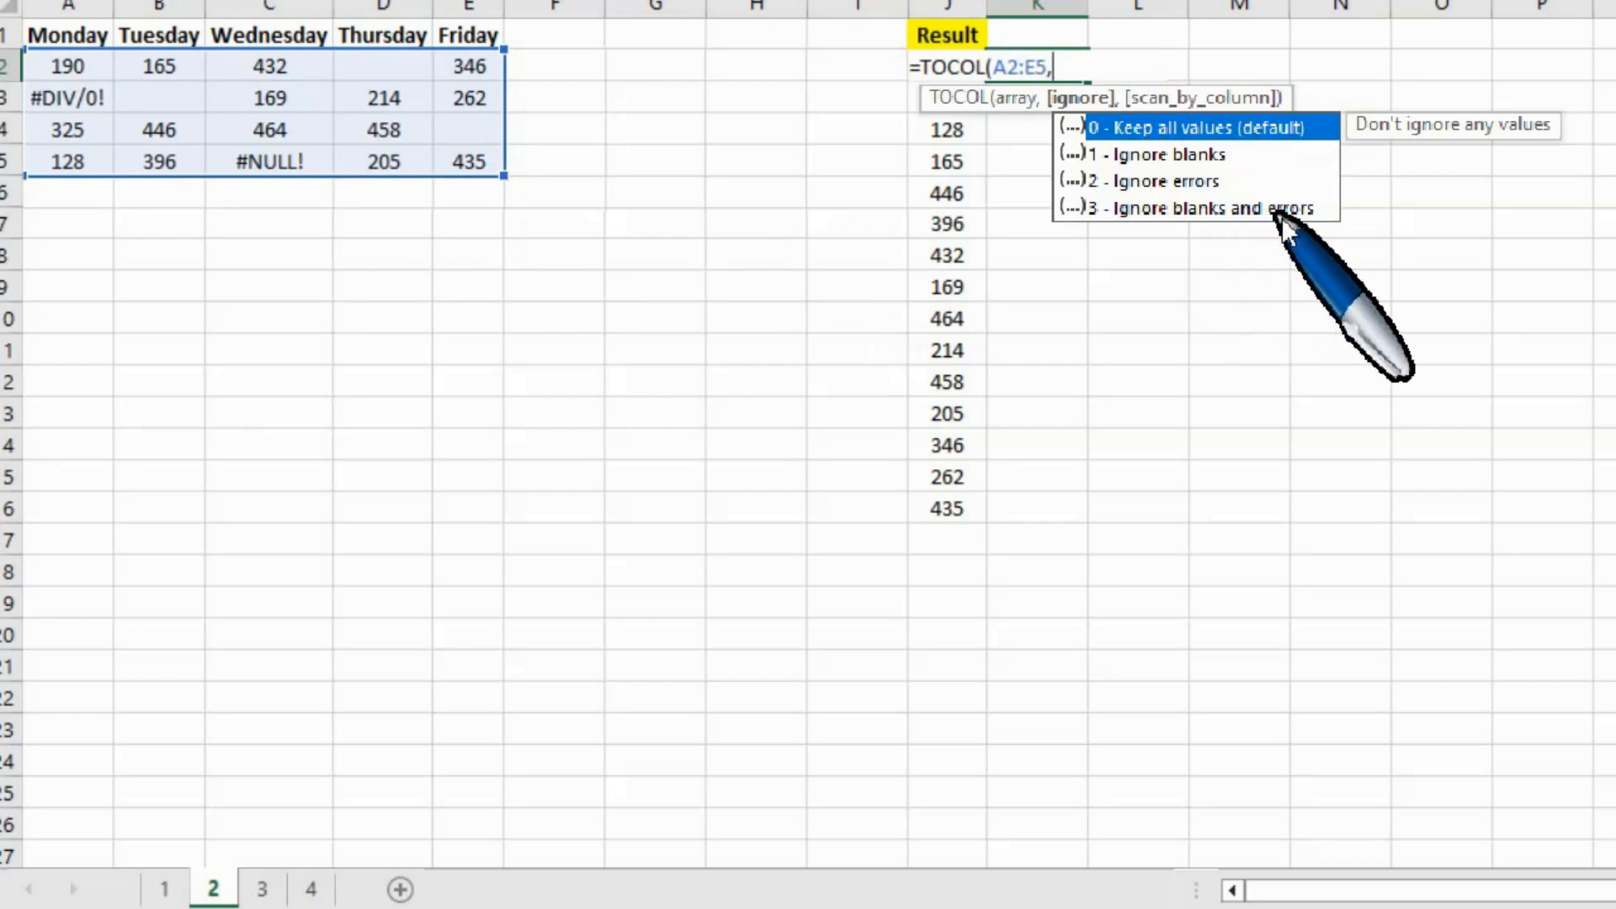
pyautogui.press('Down')
pyautogui.press('Down')
pyautogui.press('Down')
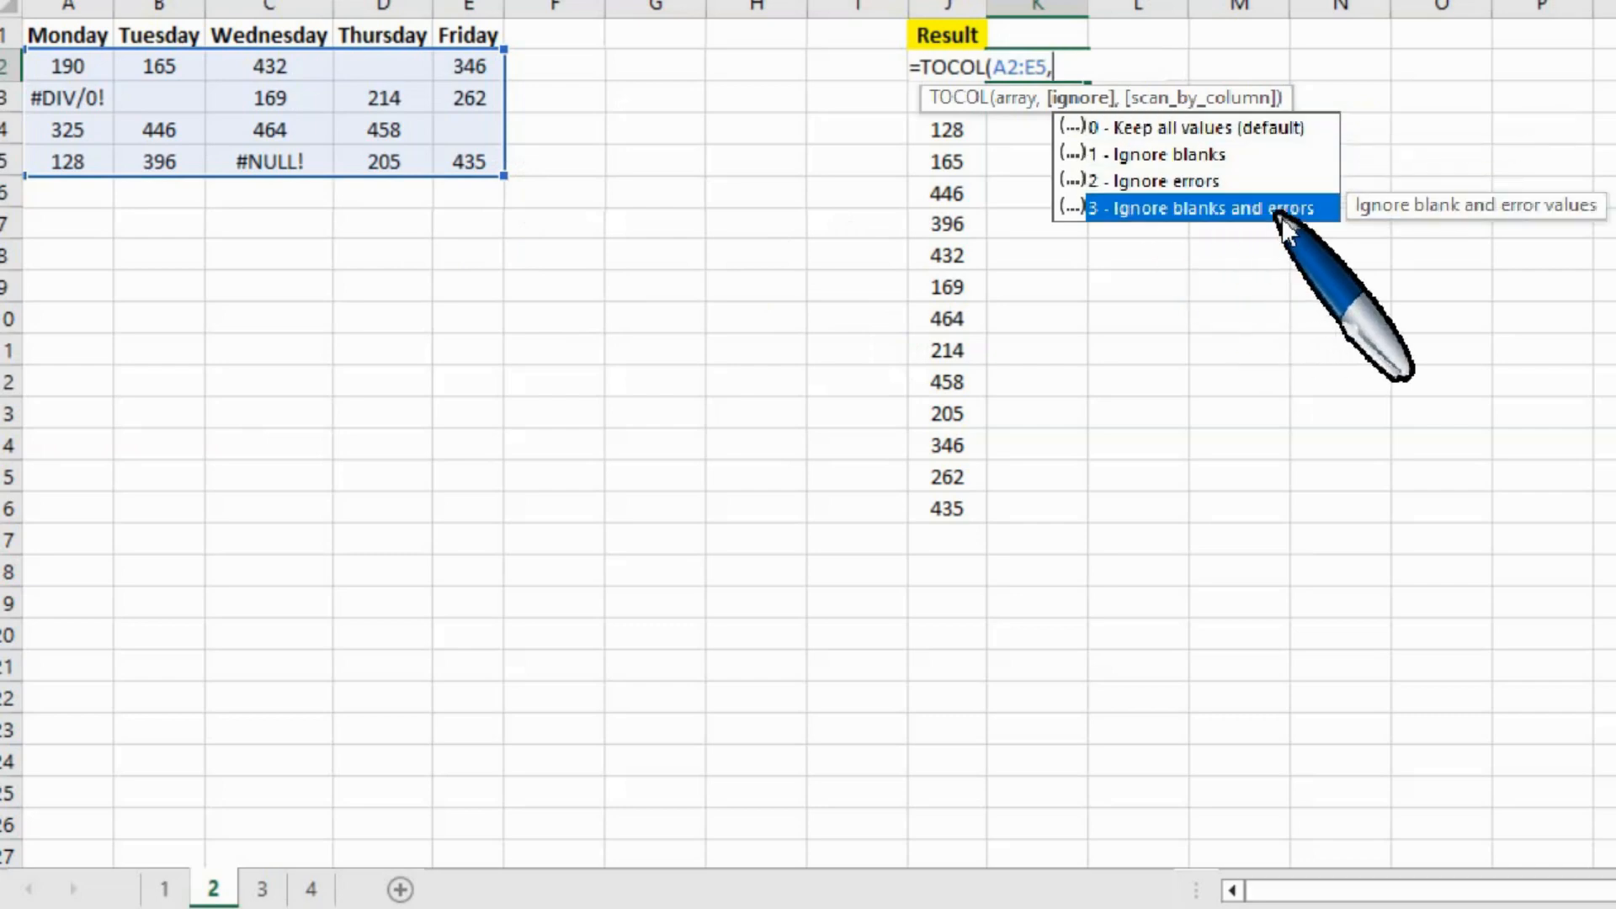
pyautogui.press('Tab')
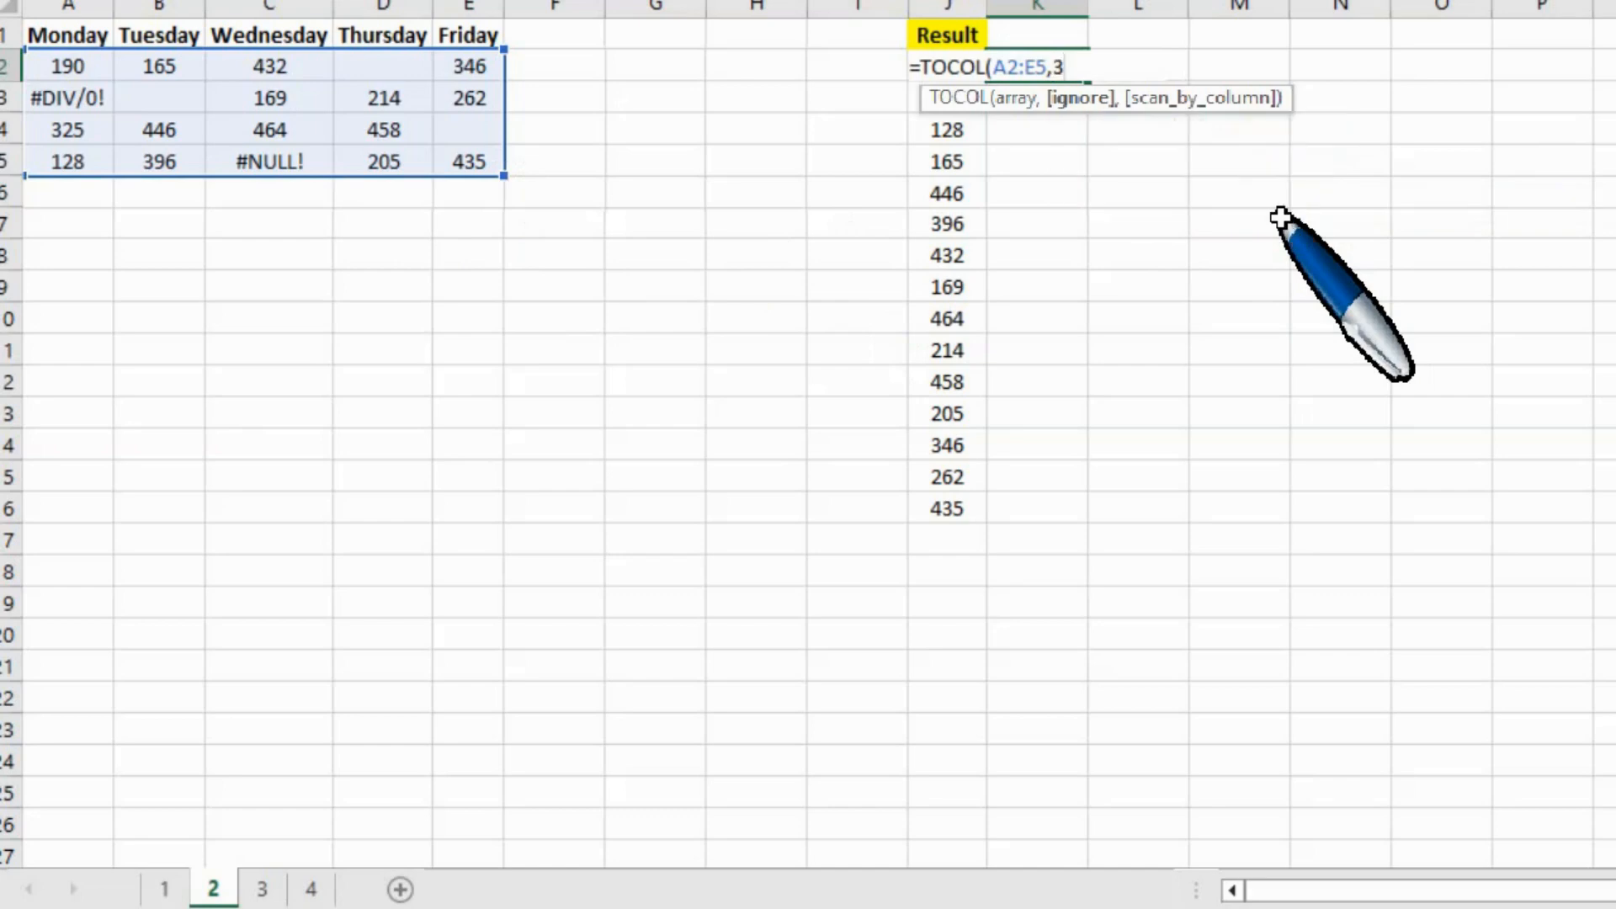
# Set scan_by_column to TRUE and complete the TOCOL formula in K2 of sheet 2.
pyautogui.write(',')
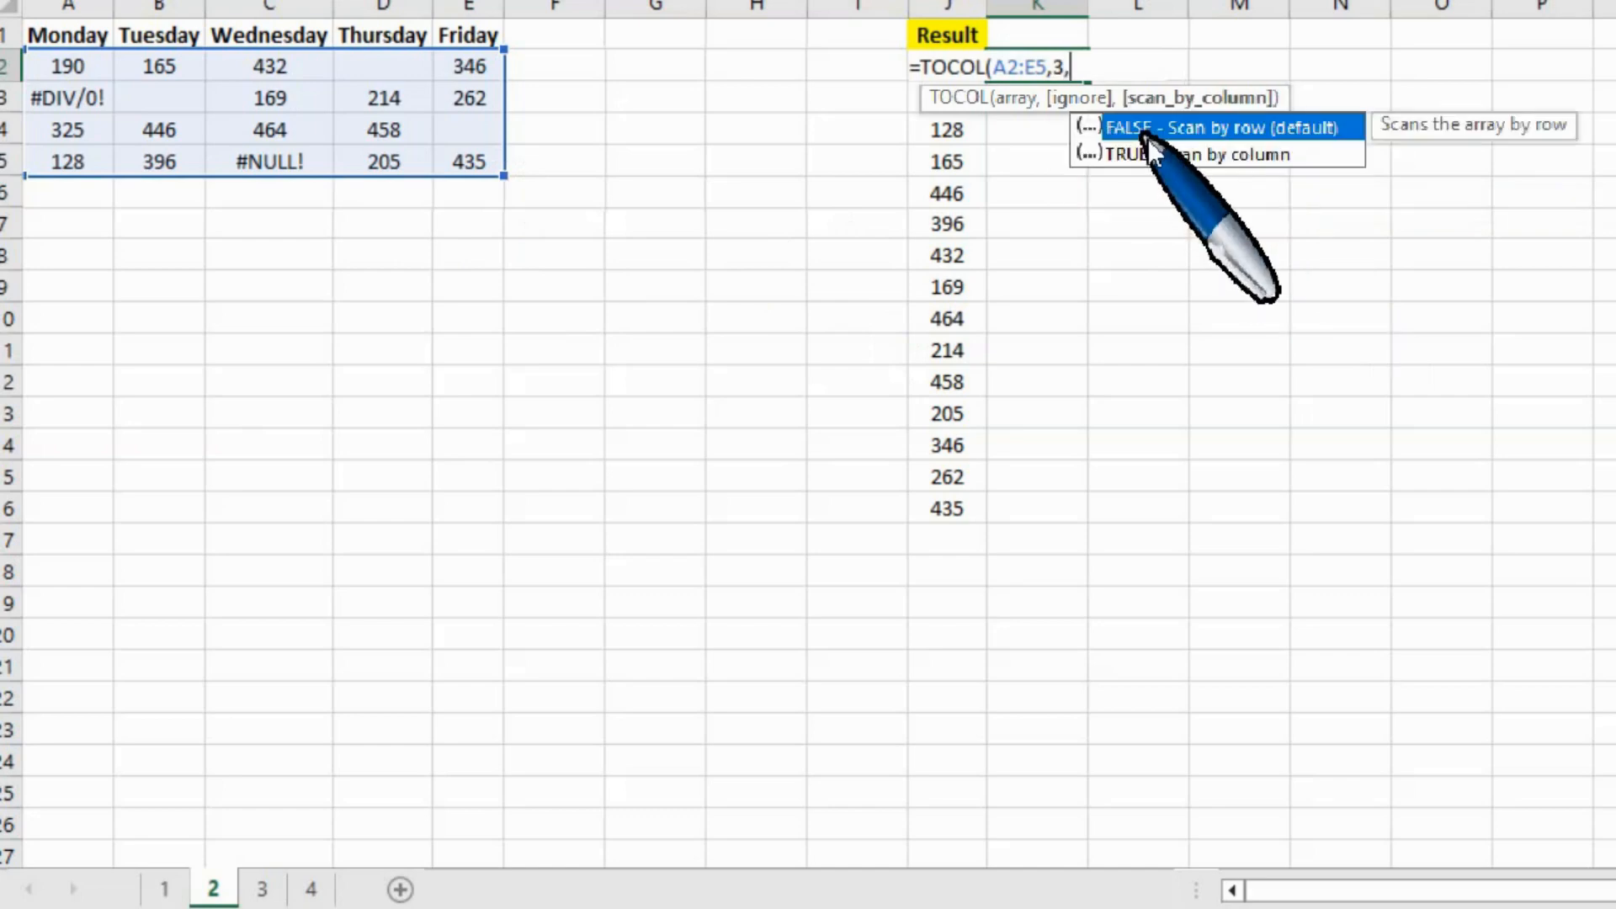
pyautogui.click(1270, 156)
pyautogui.doubleClick(1270, 157)
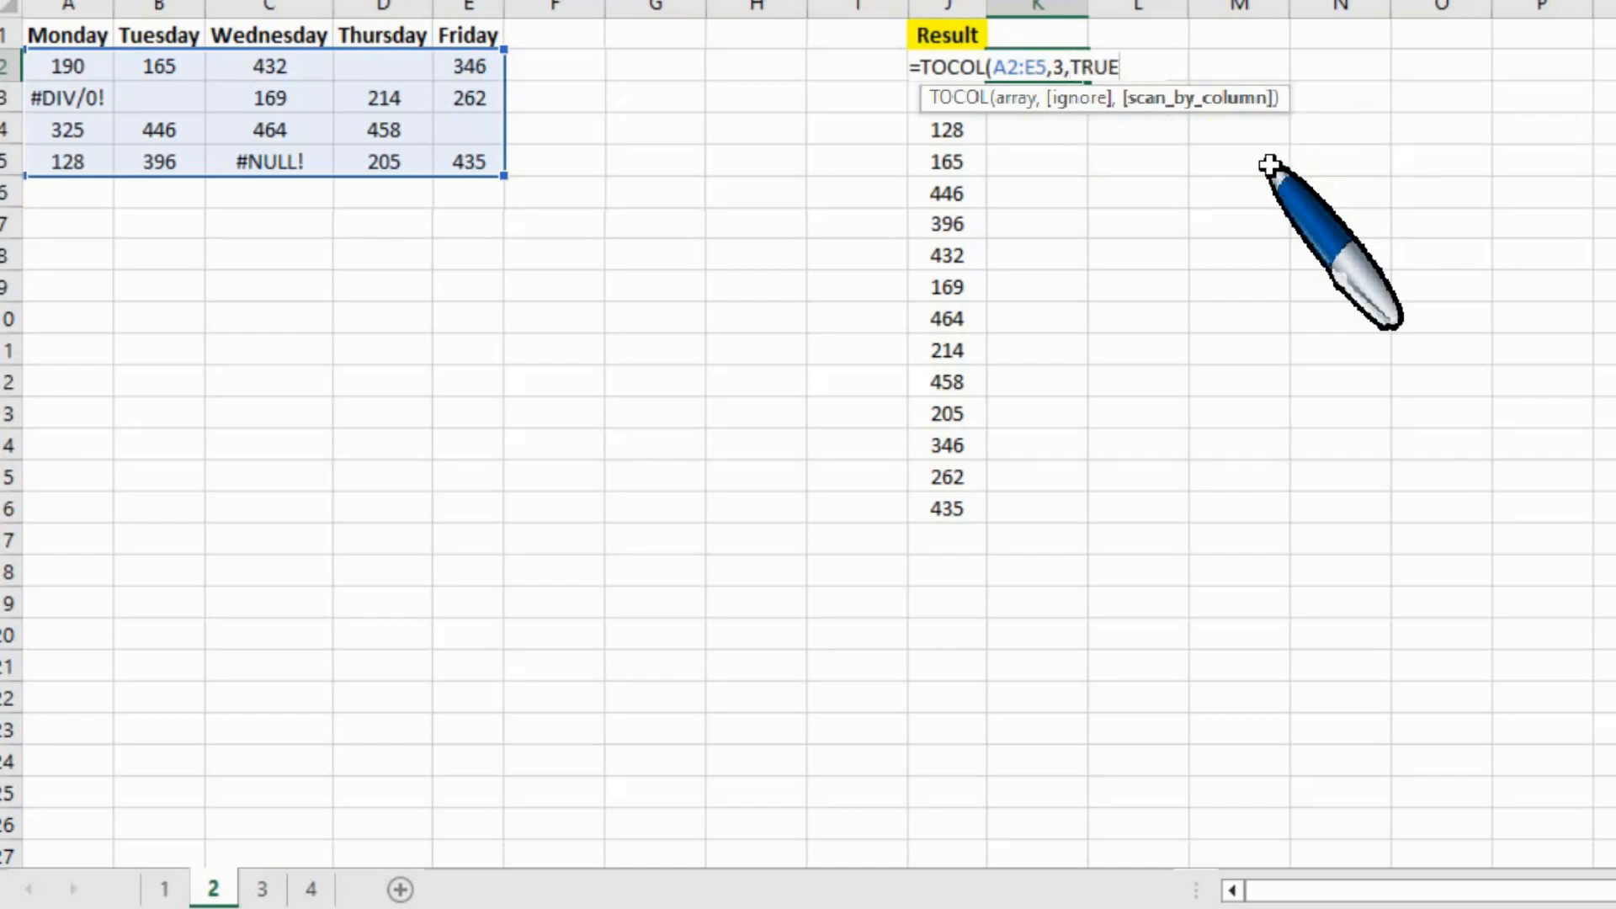
pyautogui.write(')')
pyautogui.press('Return')
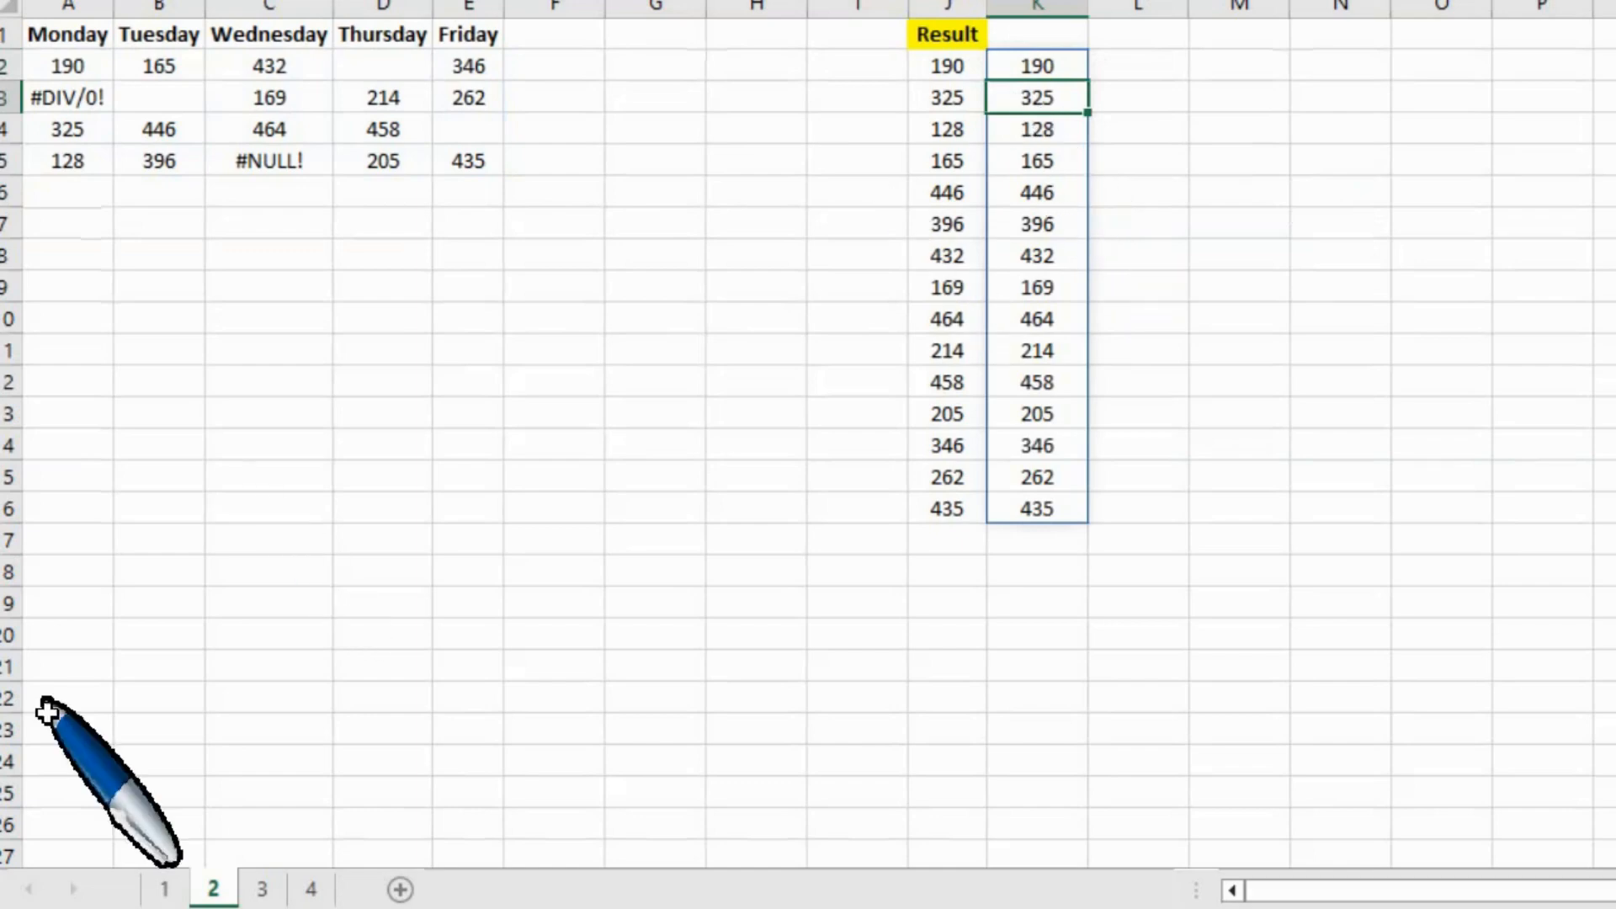
# On sheet 3, start a TOCOL formula in K2 with A2:E5 as its array.
pyautogui.click(262, 889)
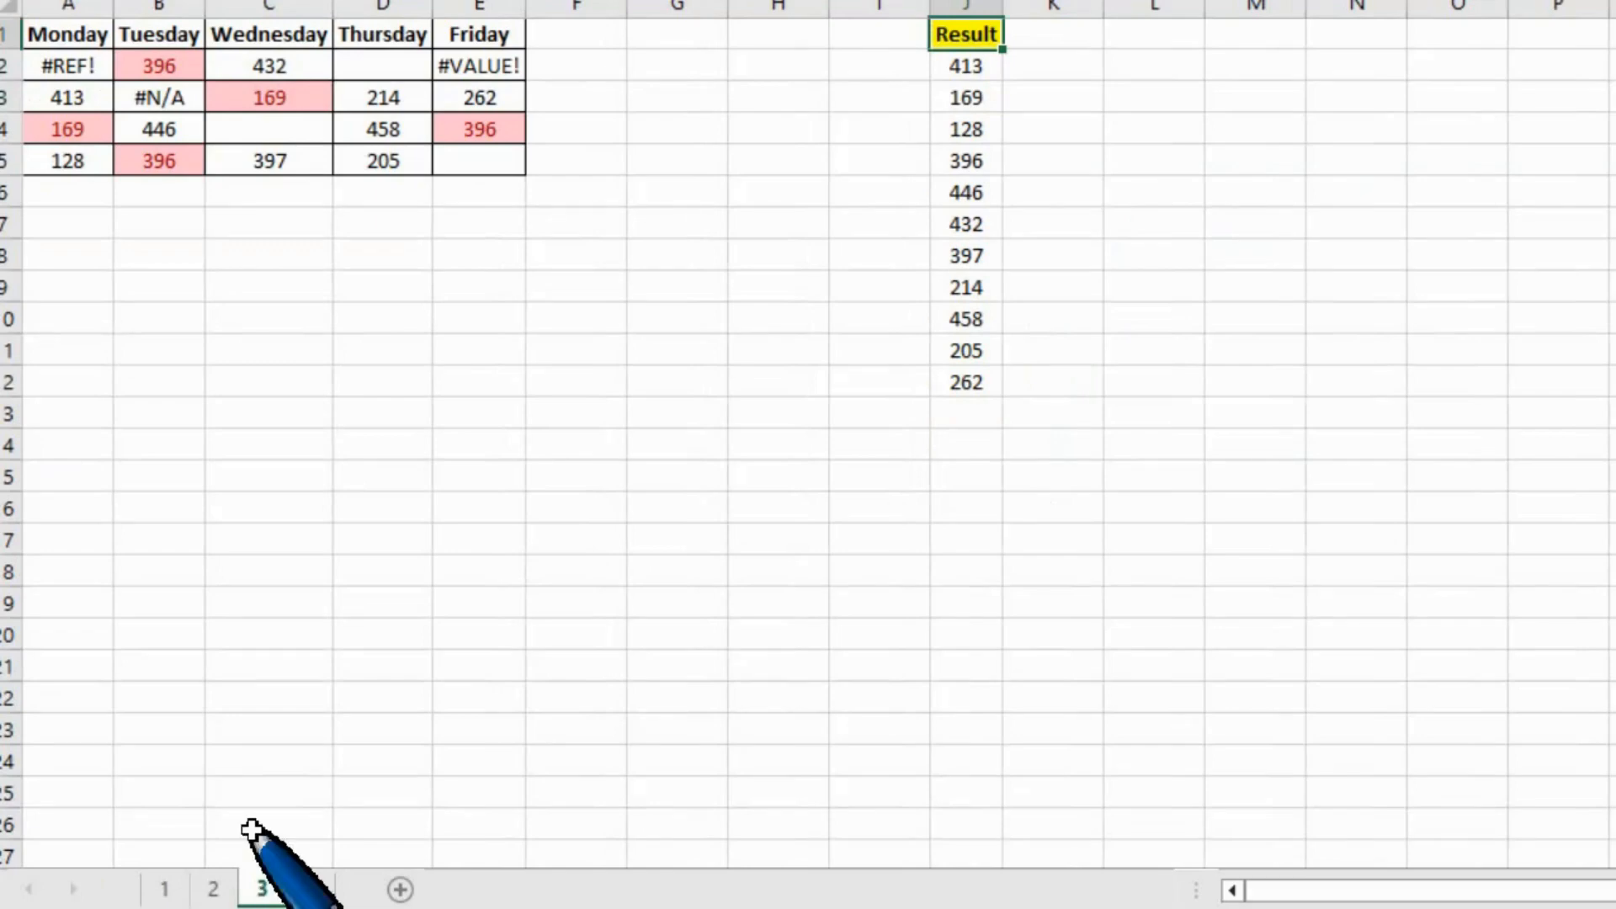
pyautogui.click(275, 407)
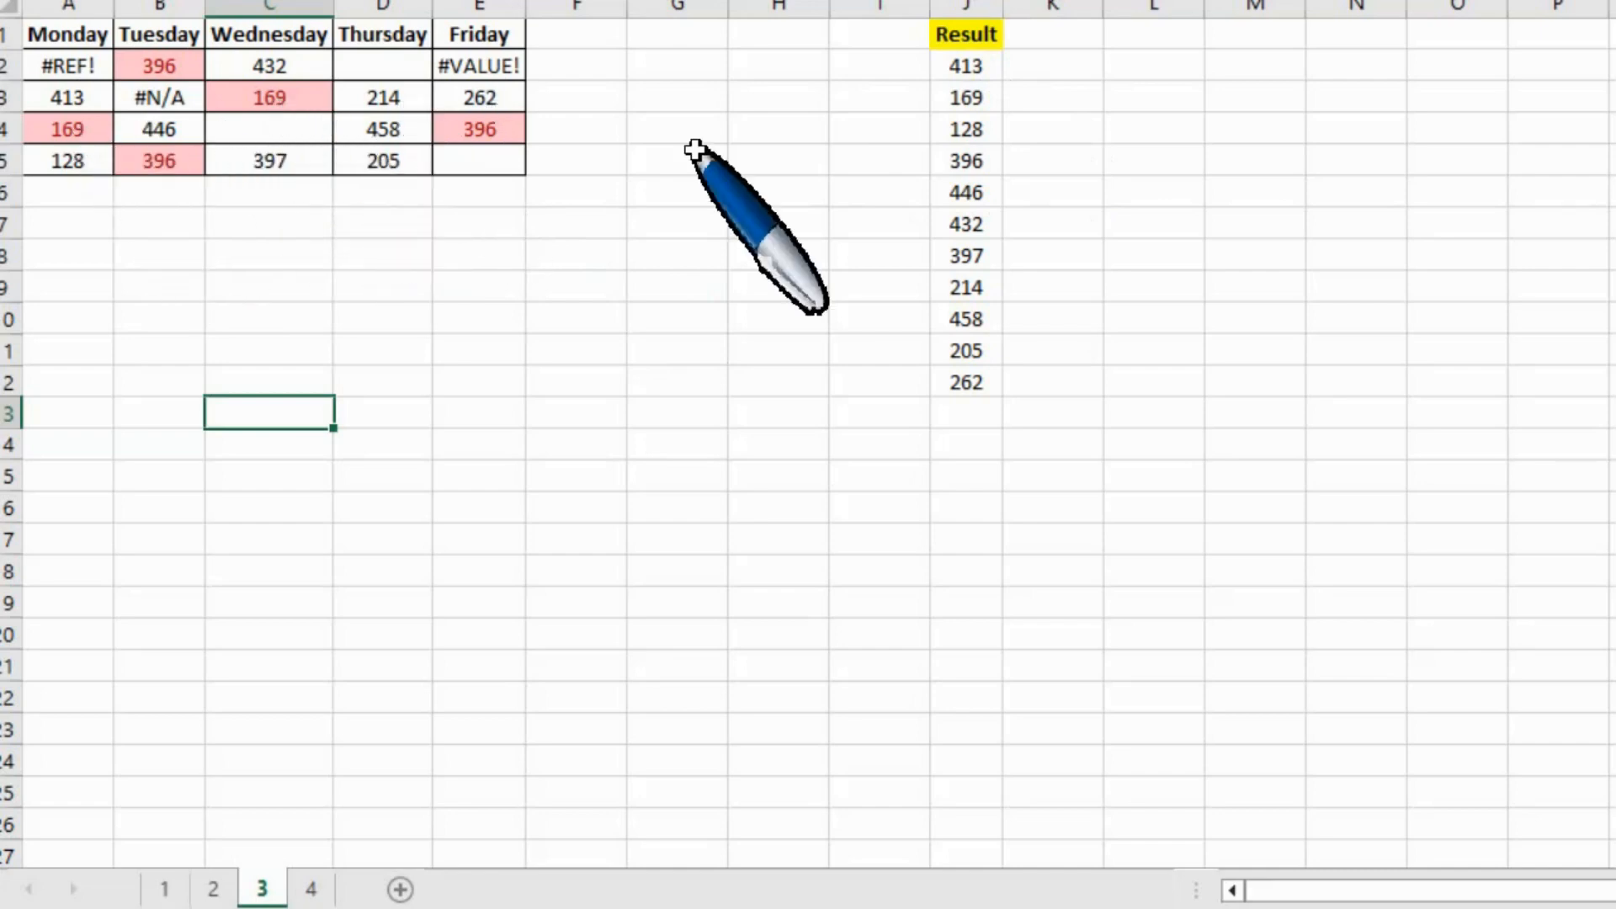
pyautogui.click(1048, 69)
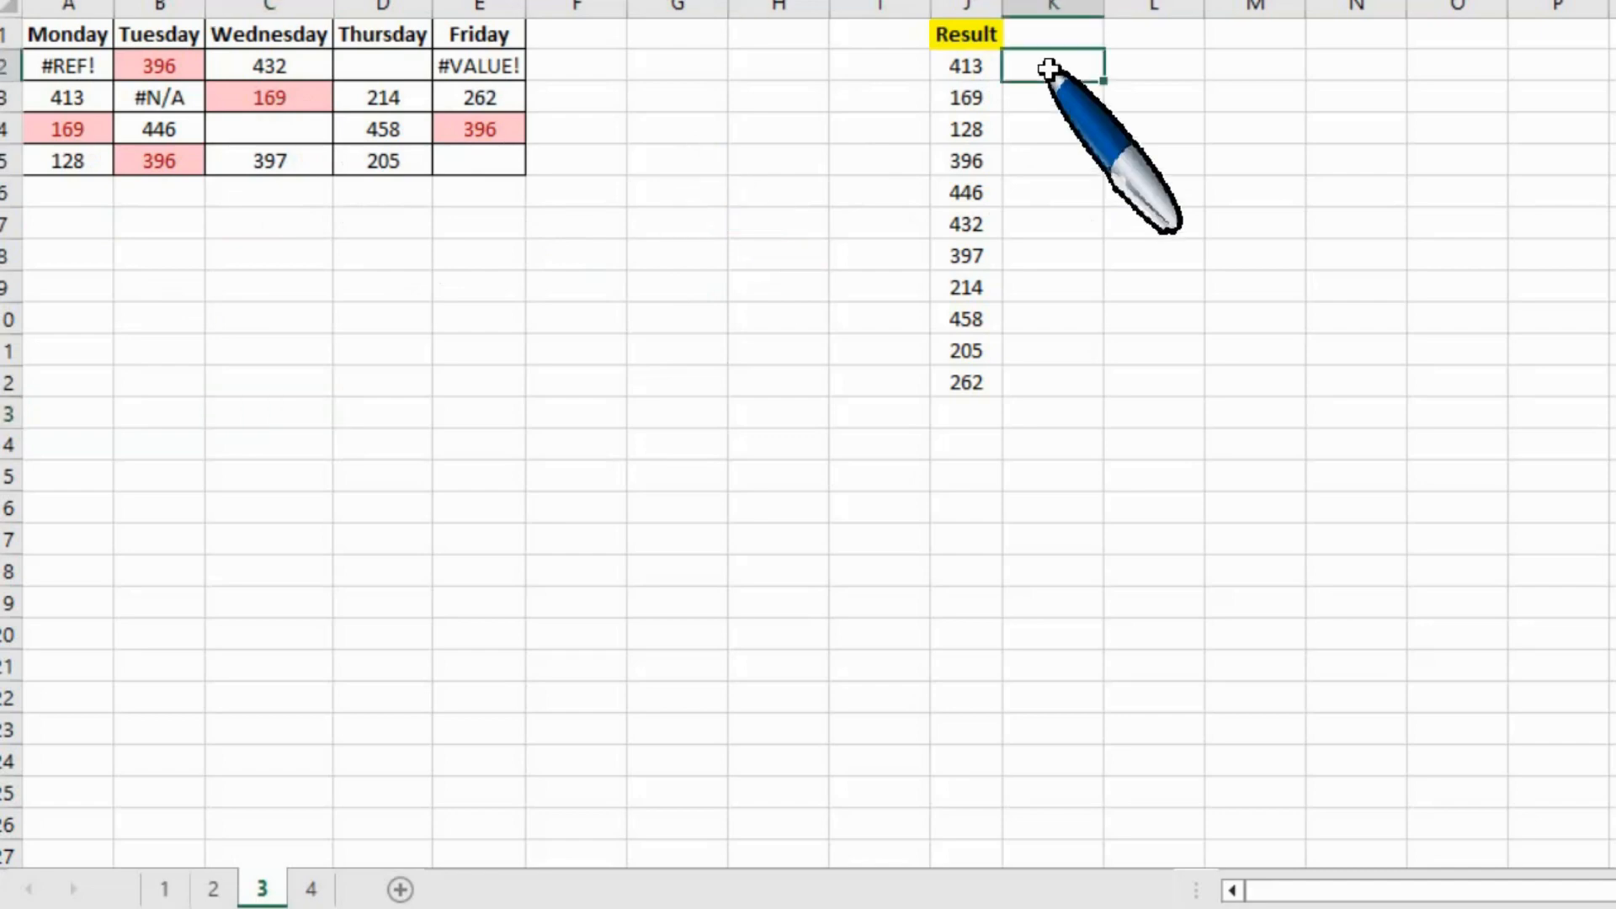
pyautogui.write('=to')
pyautogui.doubleClick(1085, 99)
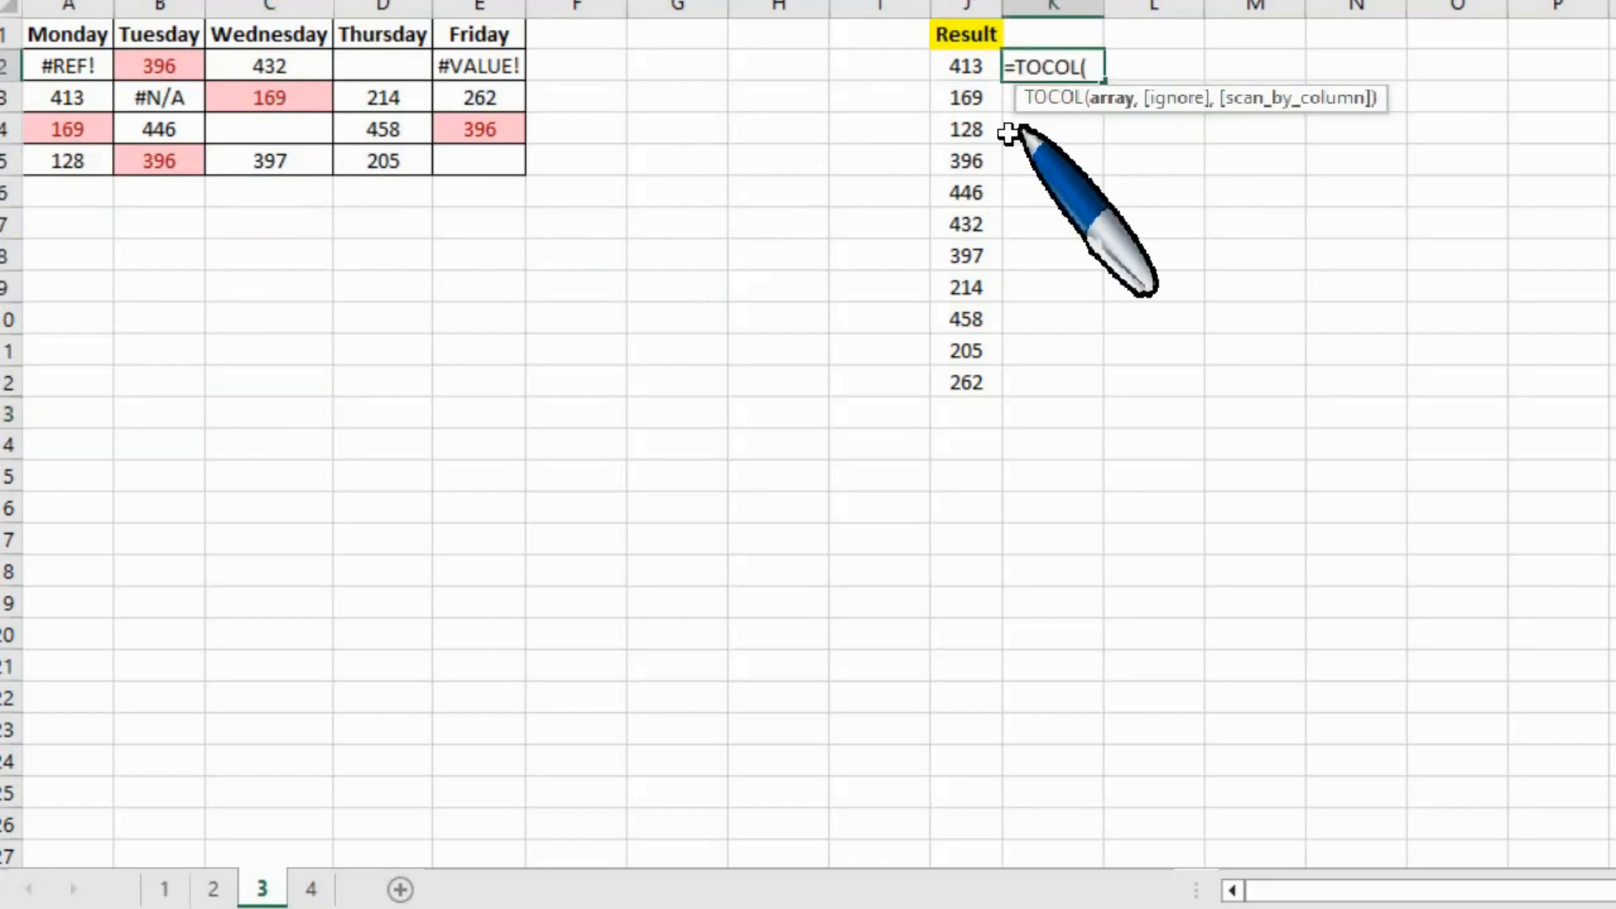
pyautogui.moveTo(66, 66); pyautogui.dragTo(455, 175)
# Make the sheet 3 formula ignore blanks and errors by using option 3 for the ignore argument.
pyautogui.write(',')
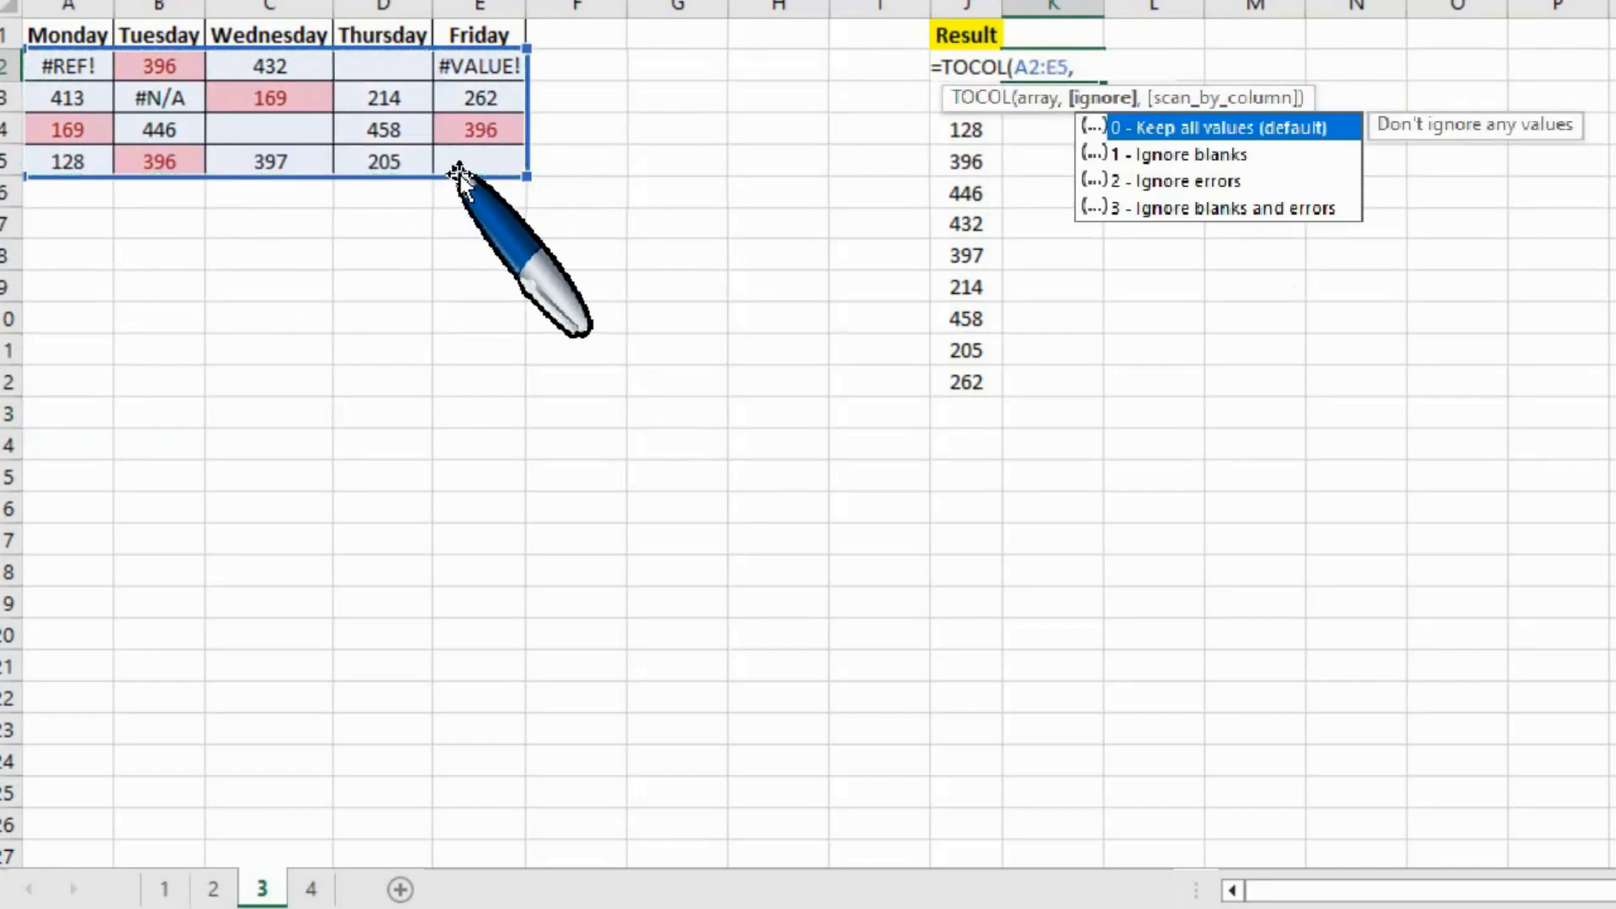
pyautogui.press('Down')
pyautogui.press('Down')
pyautogui.press('Down')
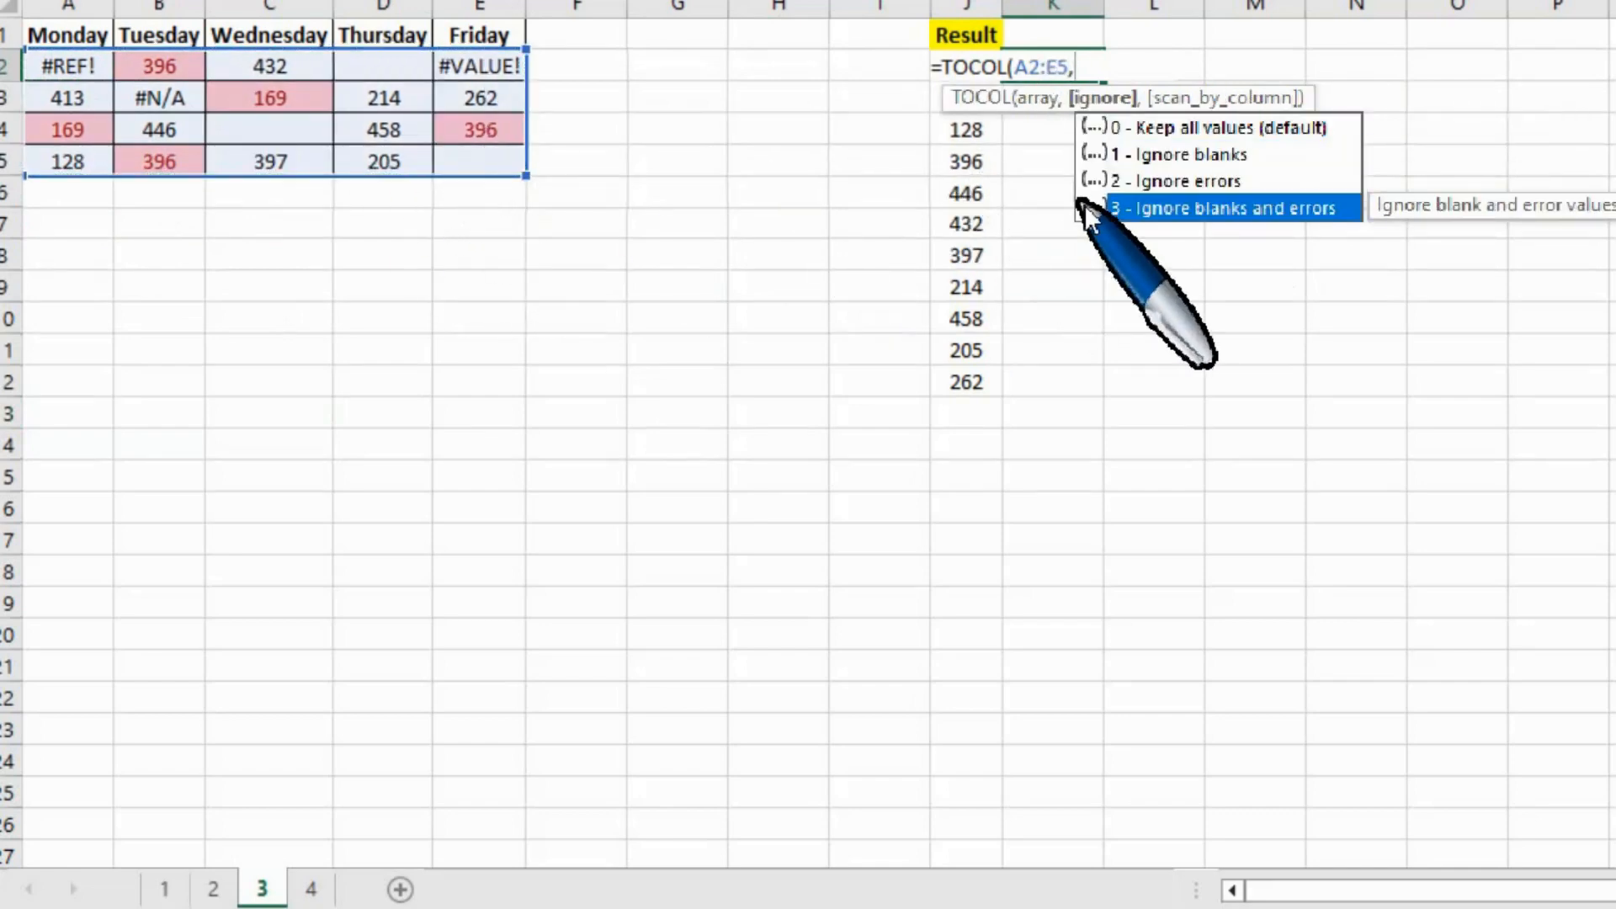
pyautogui.doubleClick(1261, 211)
# Add TRUE as the scan_by_column argument and complete the TOCOL formula in K2 of sheet 3.
pyautogui.write(',')
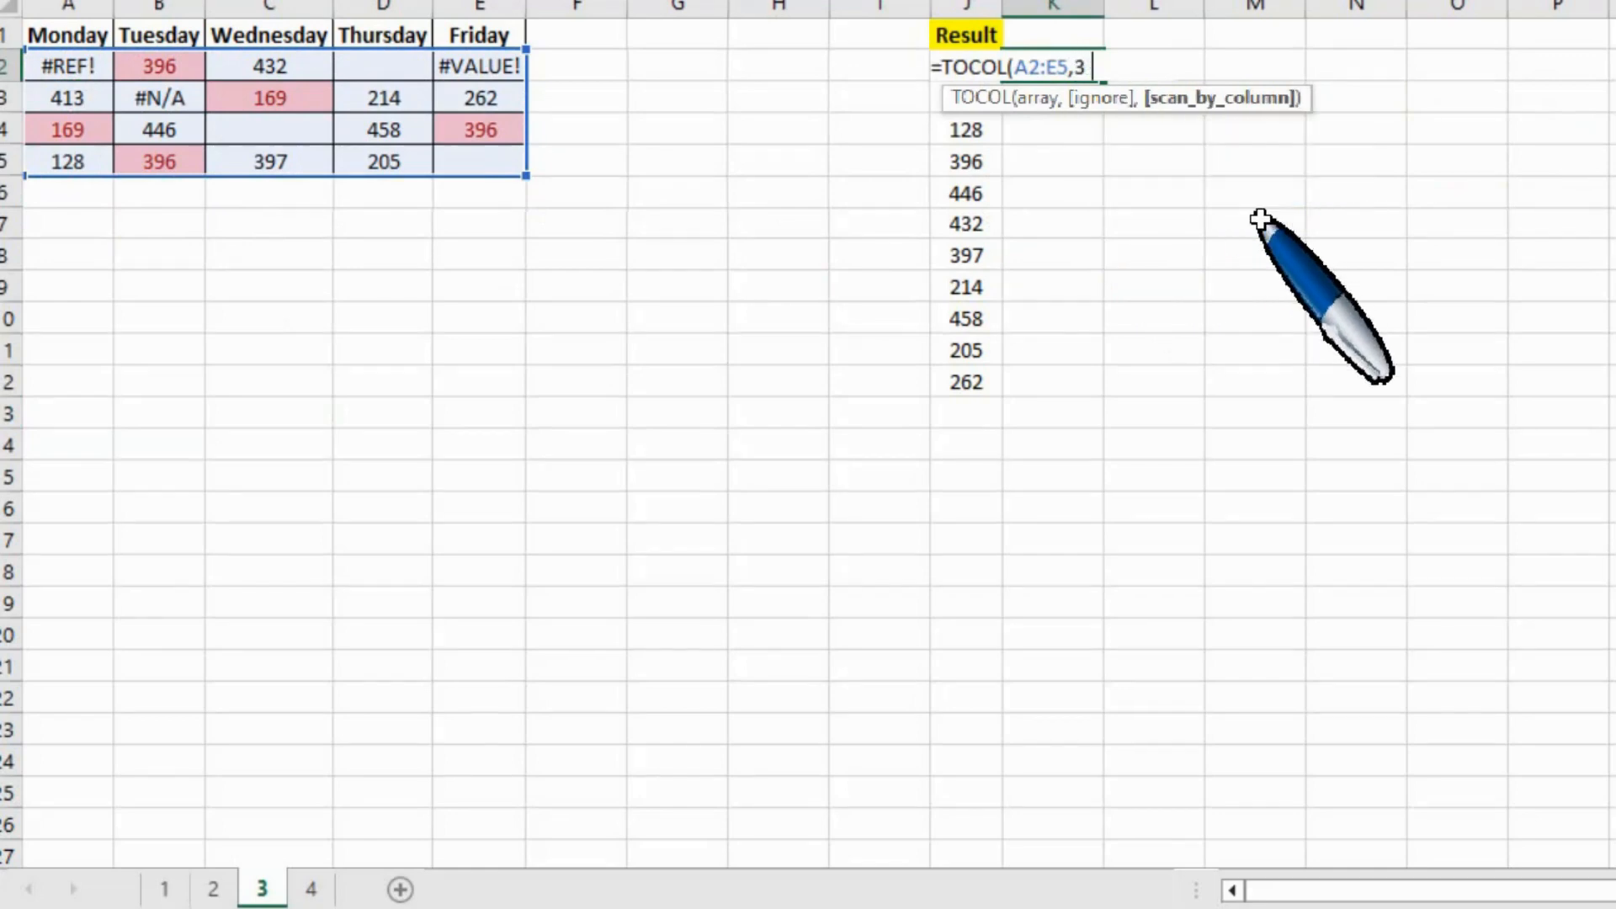
pyautogui.press('Down')
pyautogui.press('Tab')
pyautogui.write(')')
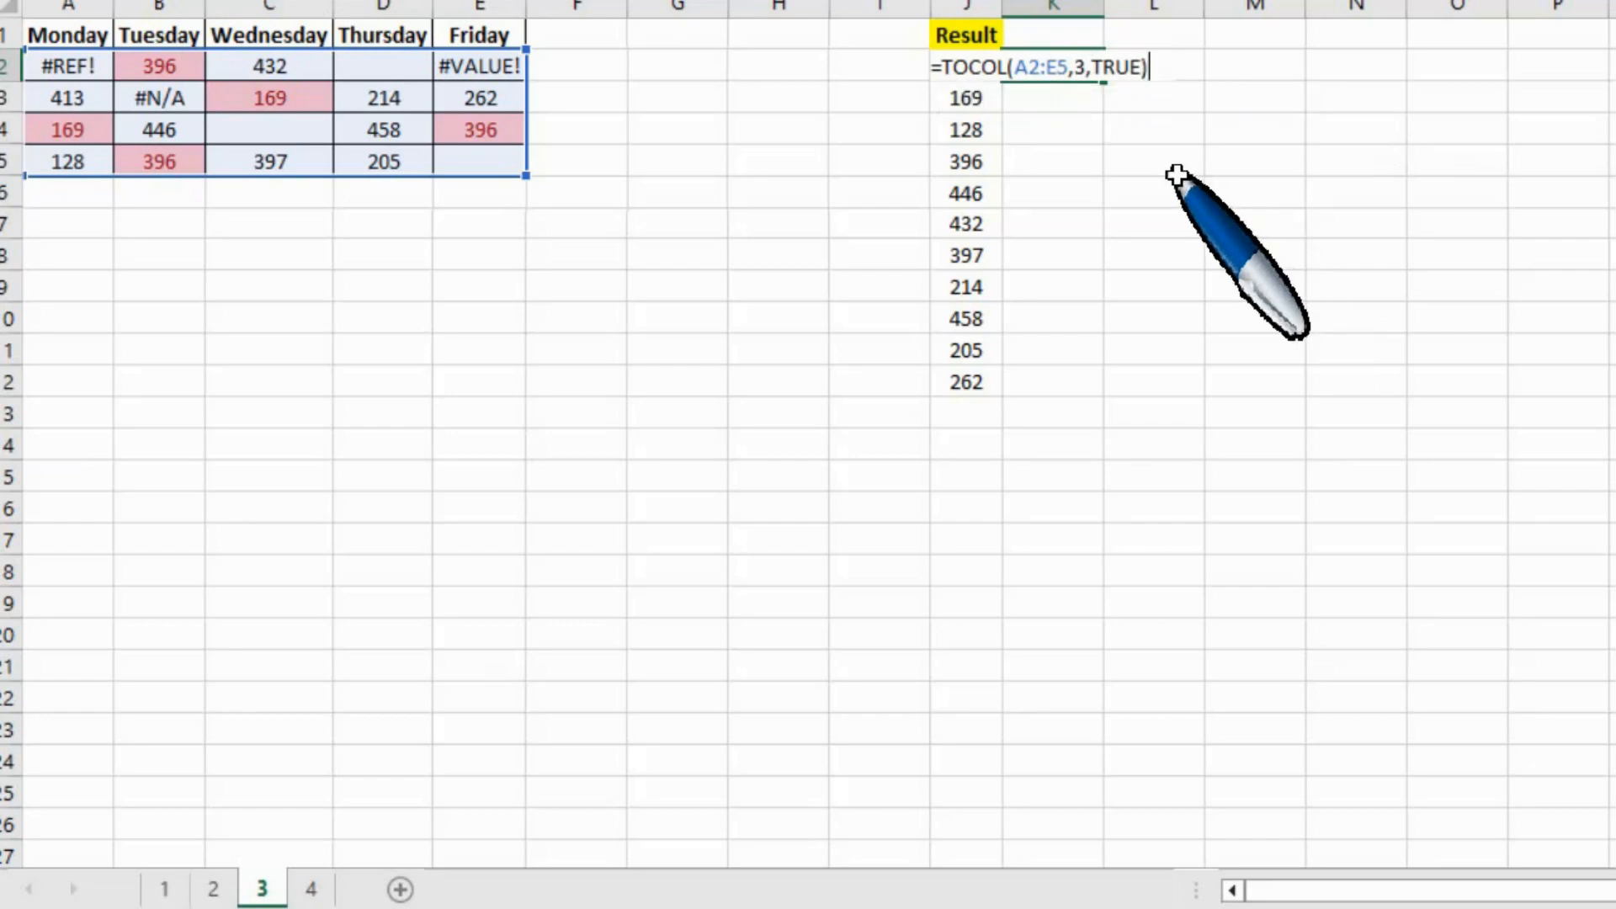
pyautogui.press('Return')
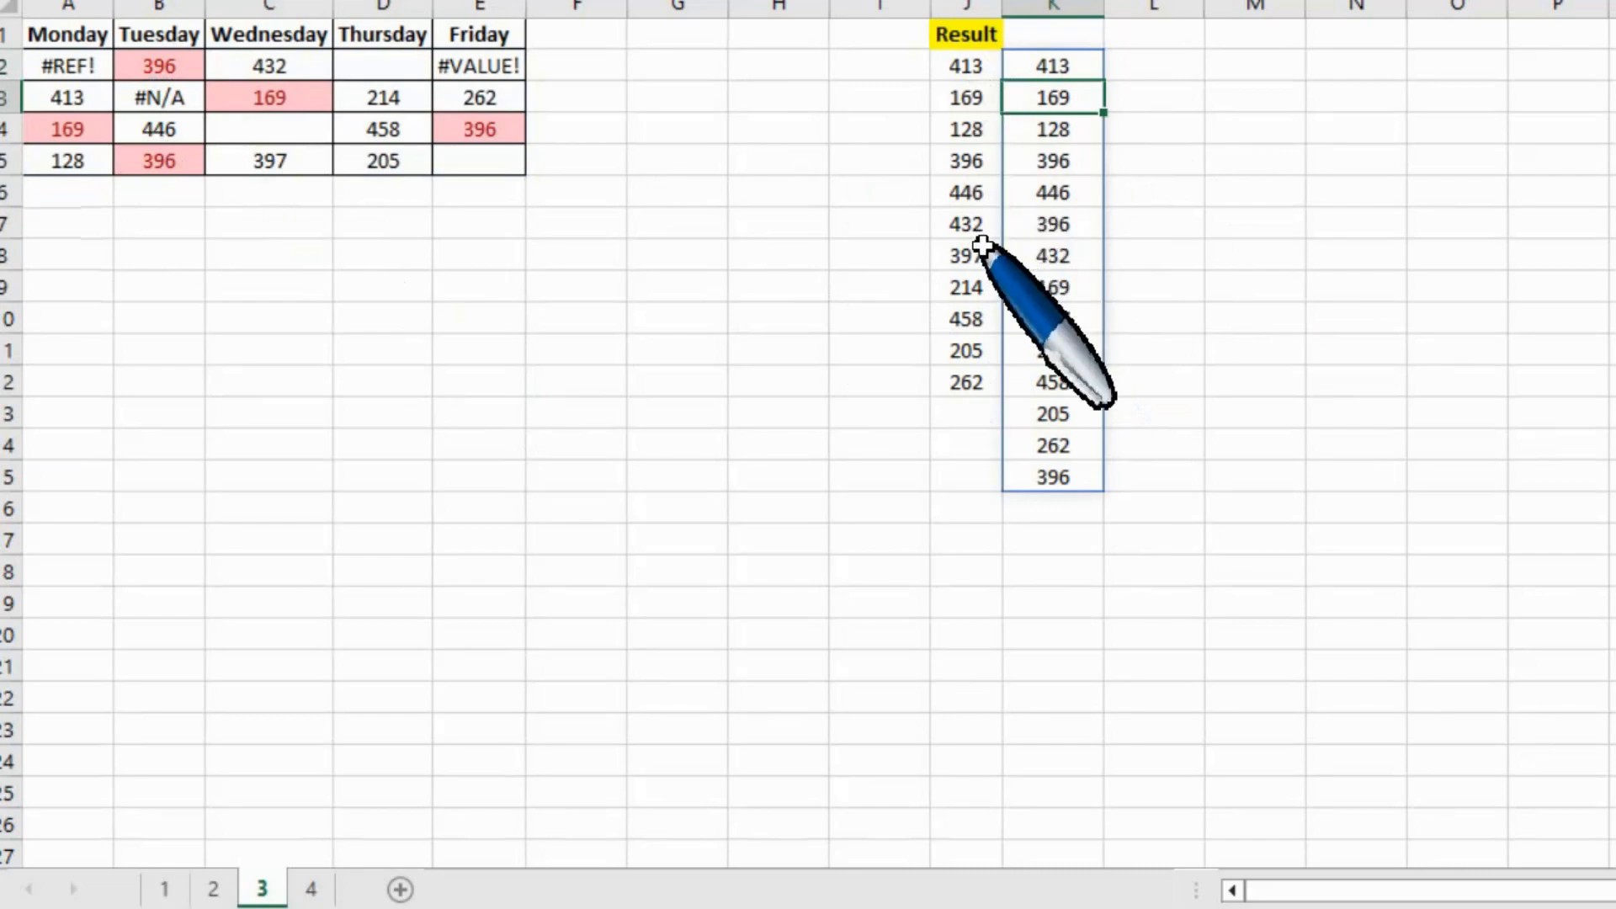
# Wrap the TOCOL formula in K2 of sheet 3 in a UNIQUE function to remove the duplicate values.
pyautogui.click(1138, 73)
pyautogui.press('Left')
pyautogui.hotkey('ctrl', 'shift', 'Down')
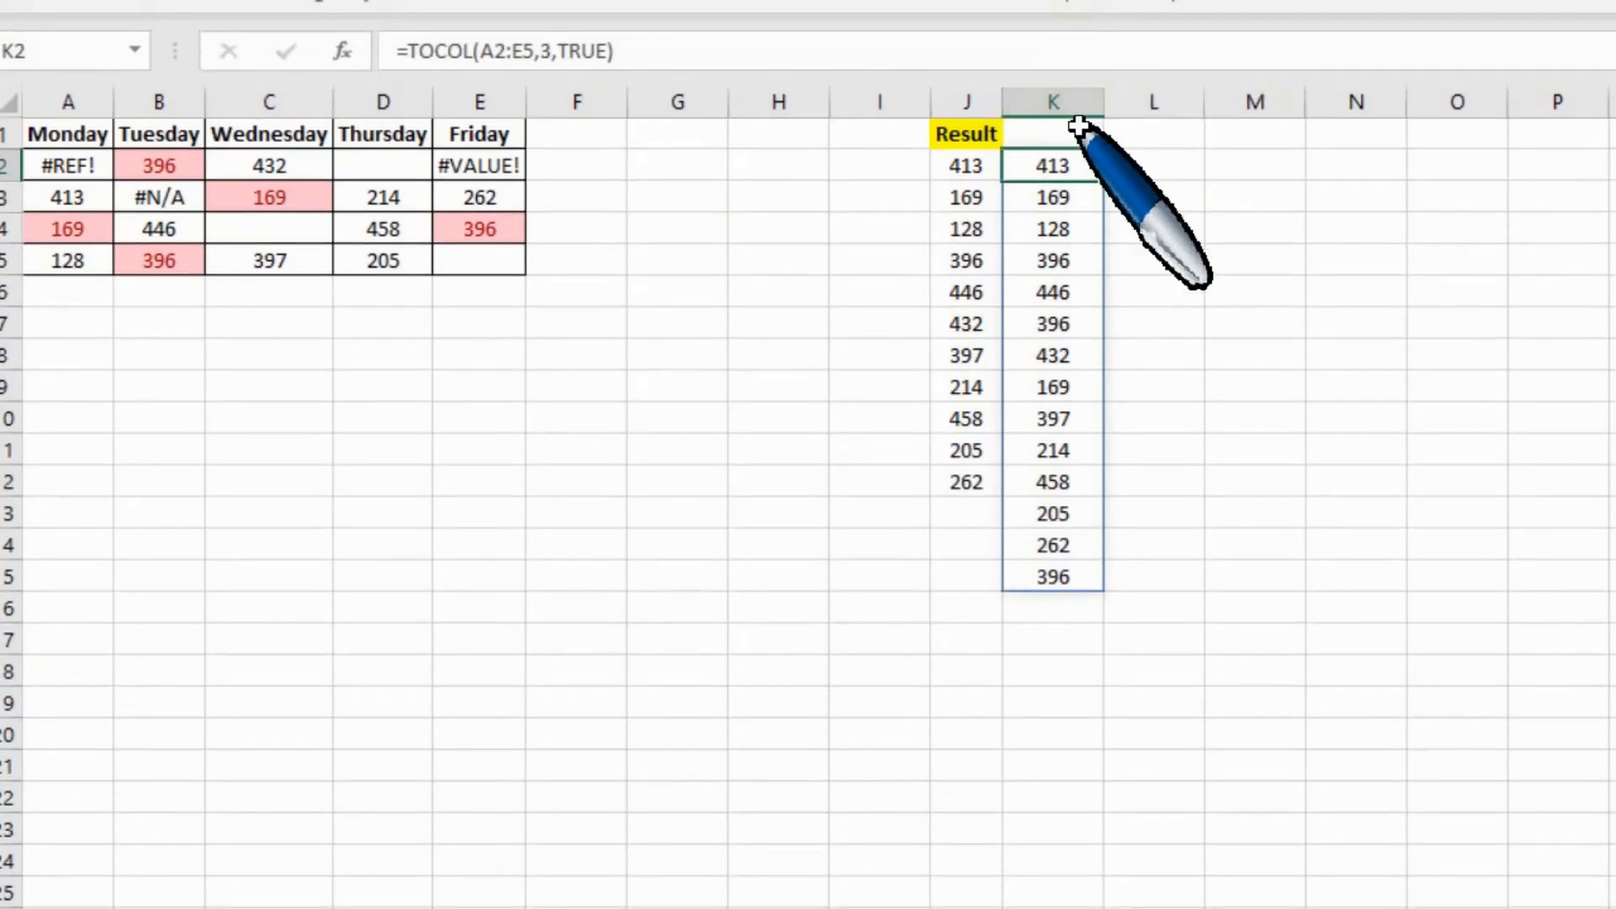
pyautogui.press('F2')
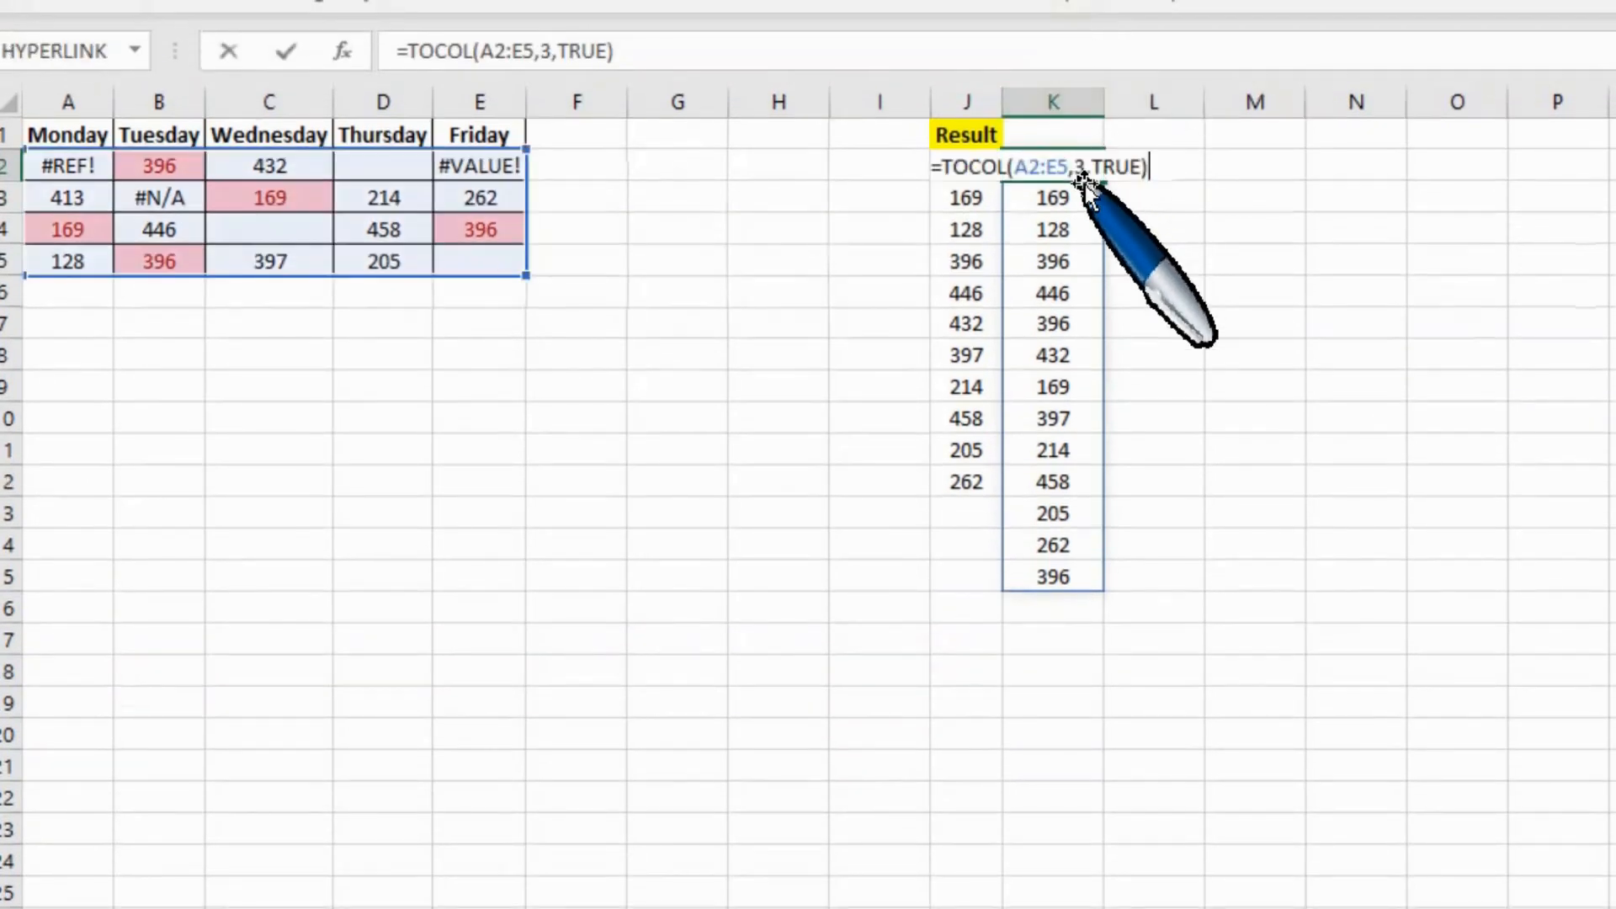
pyautogui.click(948, 167)
pyautogui.write('un')
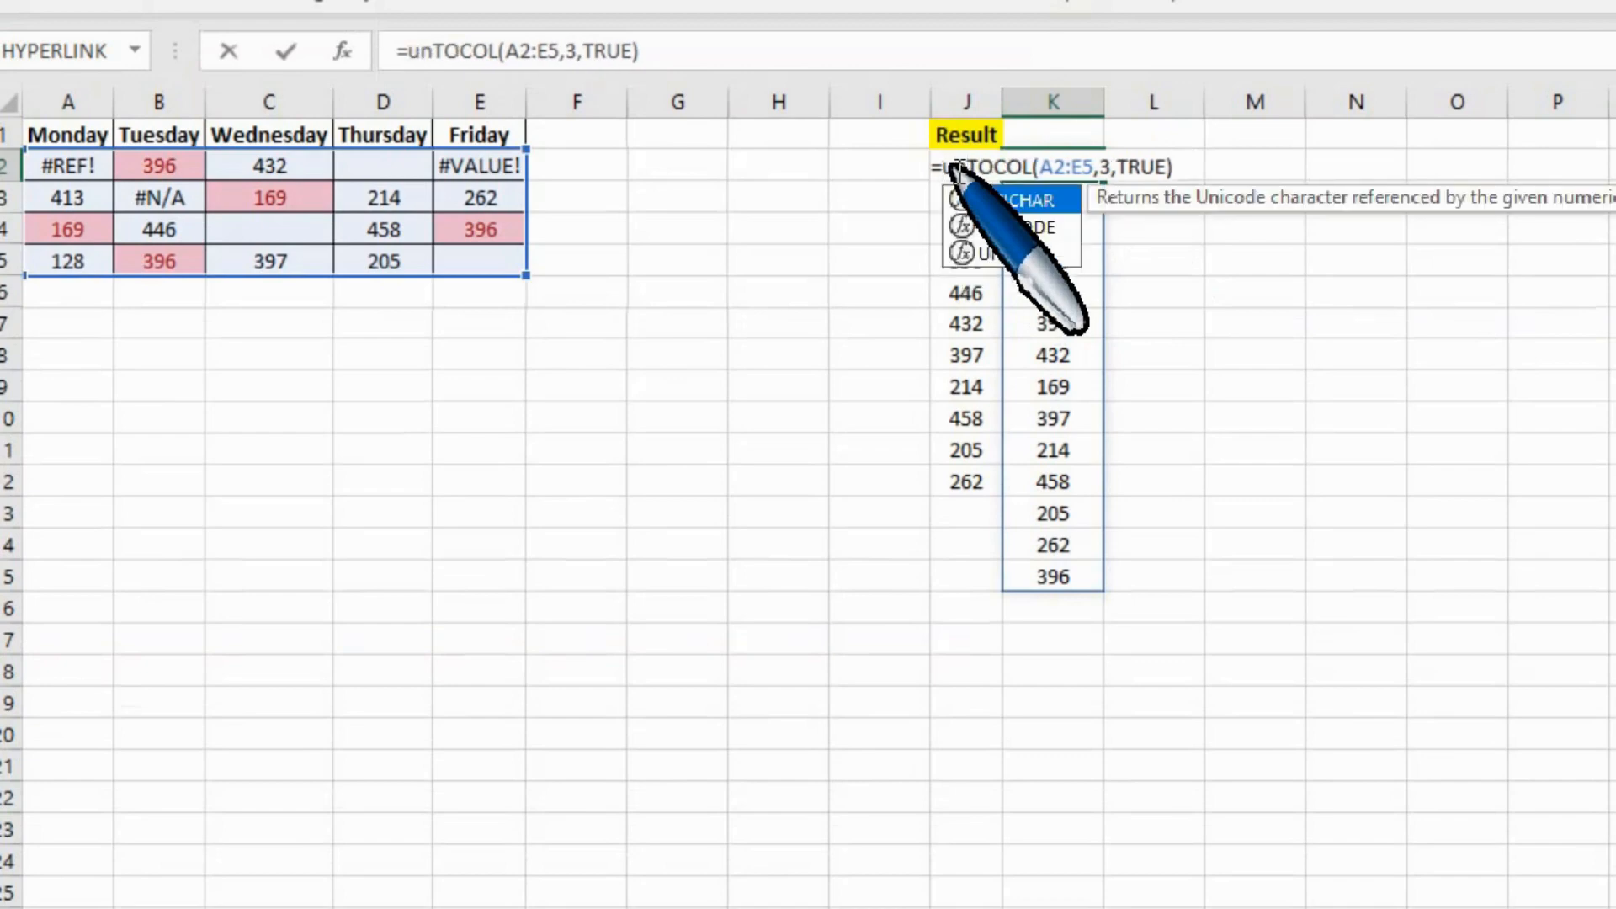
pyautogui.click(1040, 252)
pyautogui.doubleClick(1040, 252)
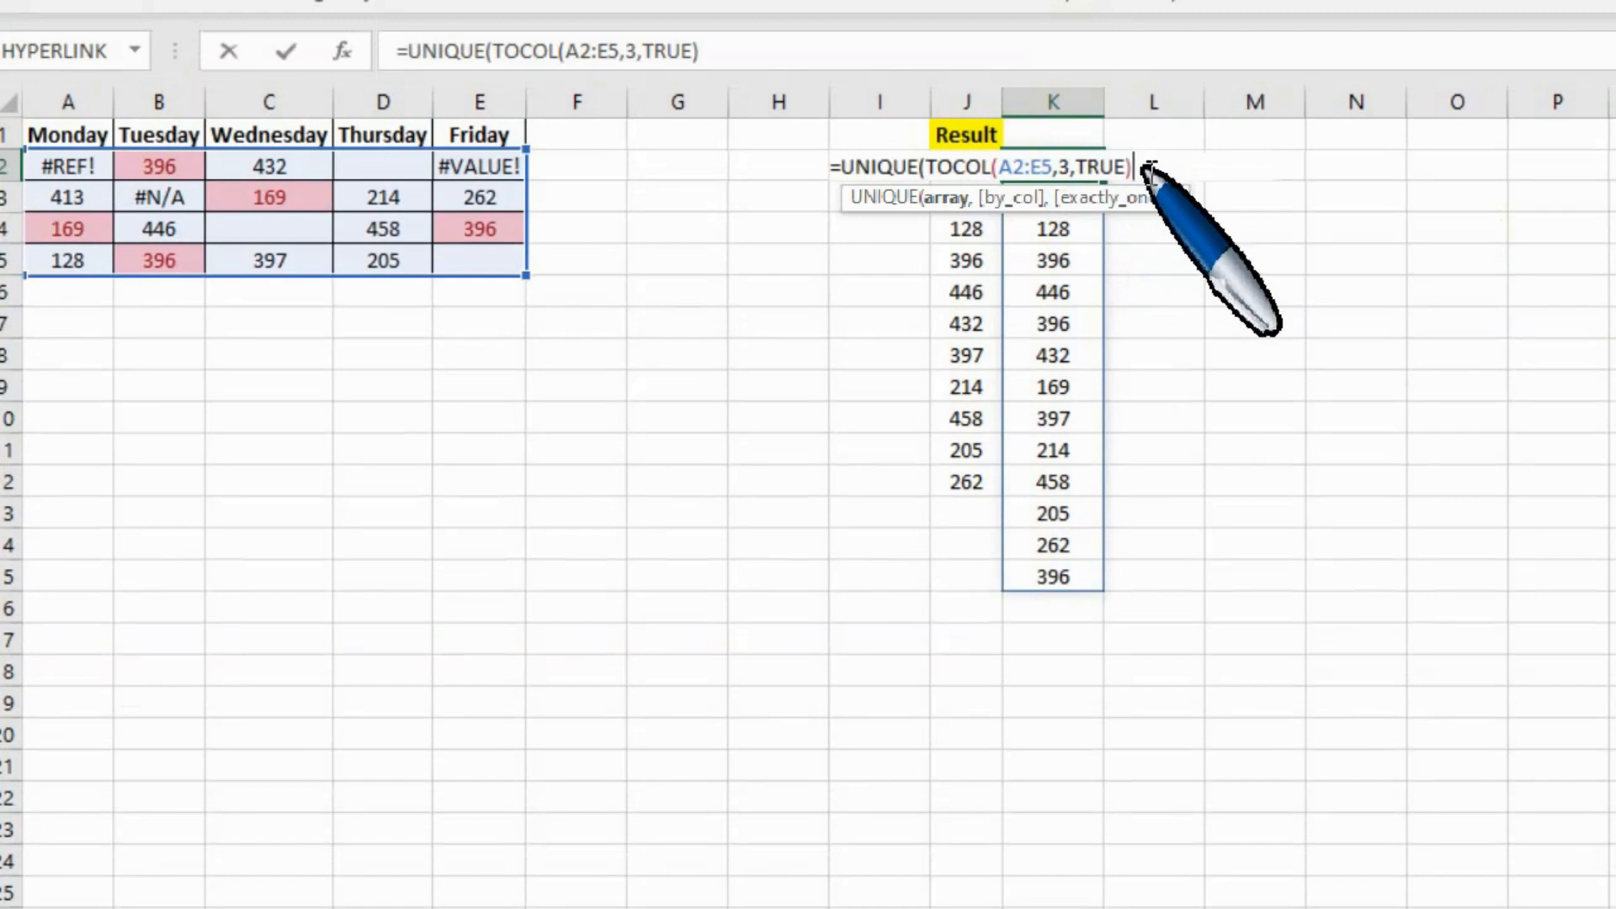
pyautogui.write(')')
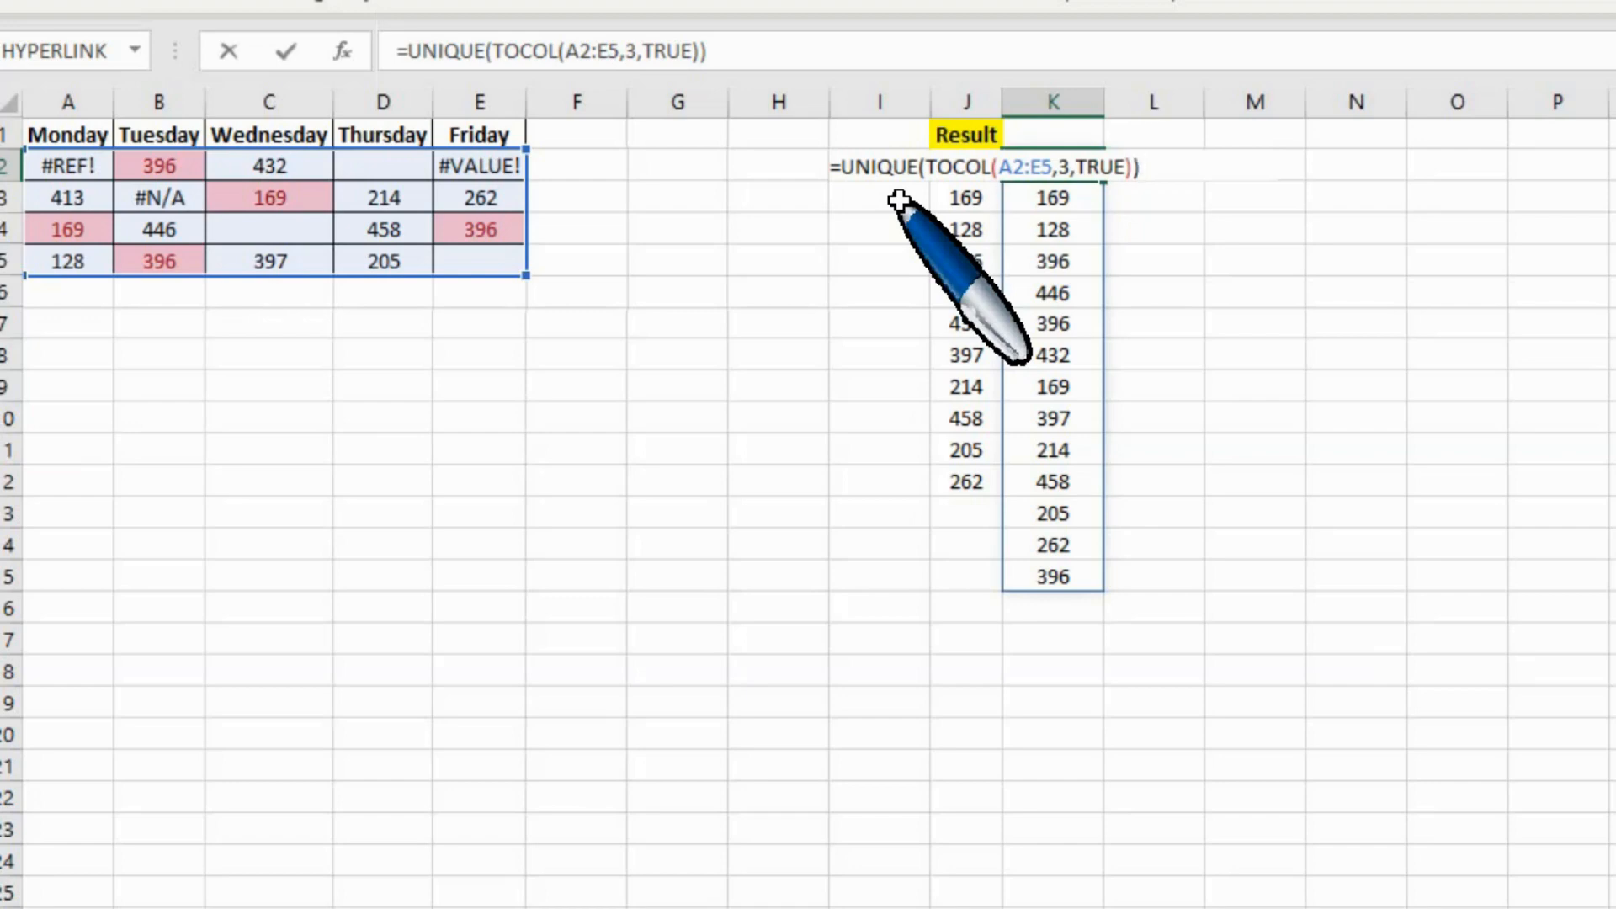
pyautogui.press('Return')
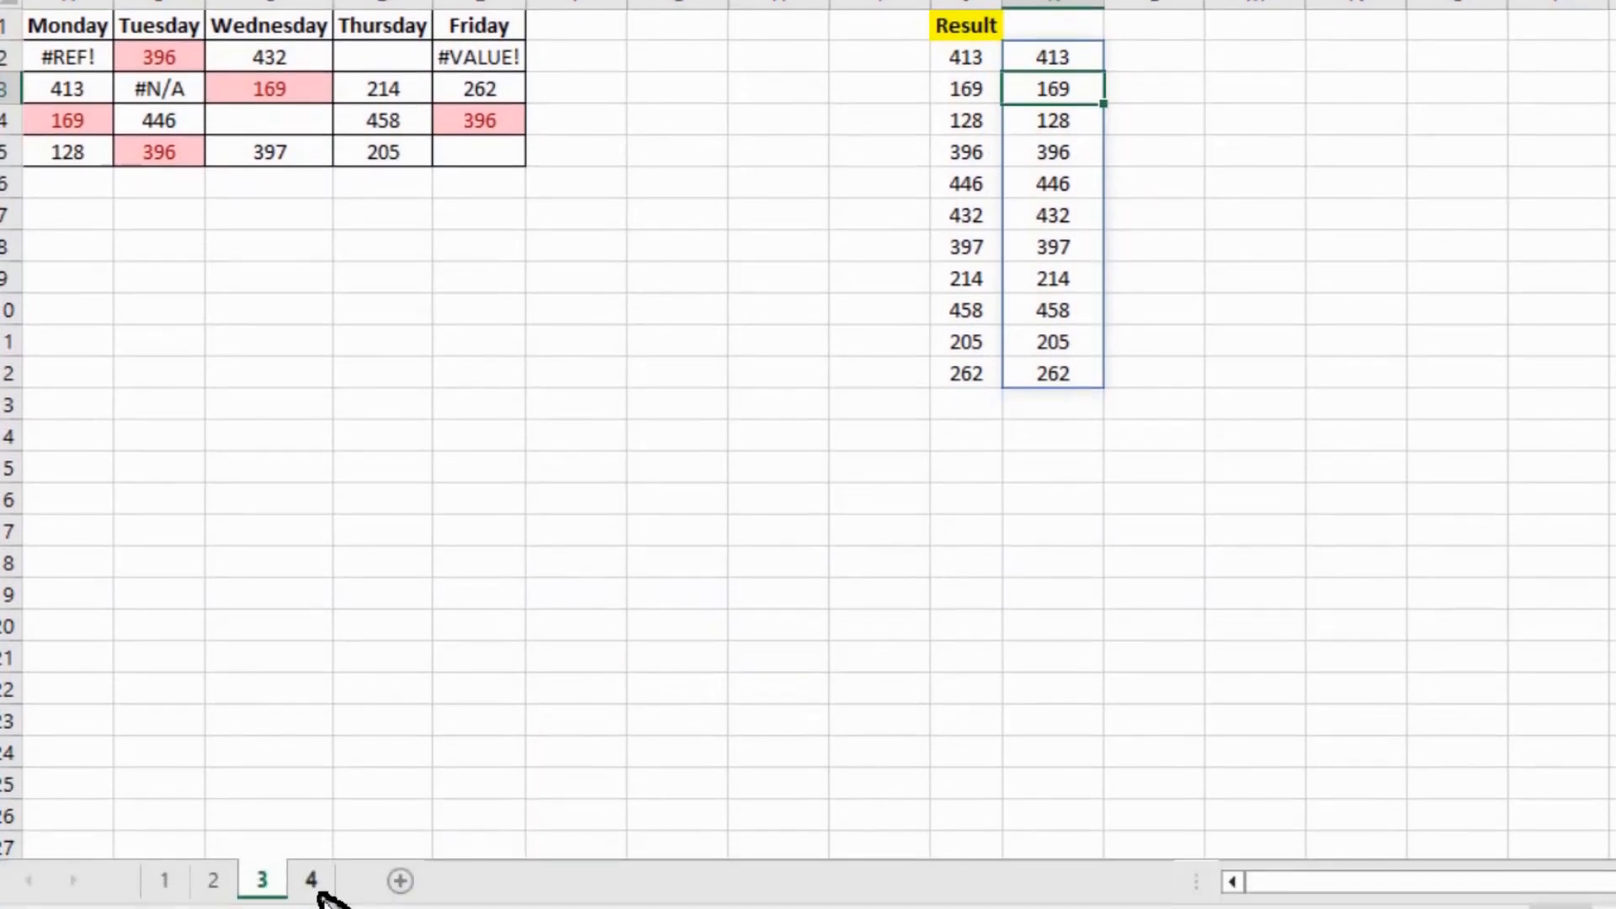
# On sheet 4, start a TOCOL formula in K2 with A2:E5 as its array.
pyautogui.click(315, 885)
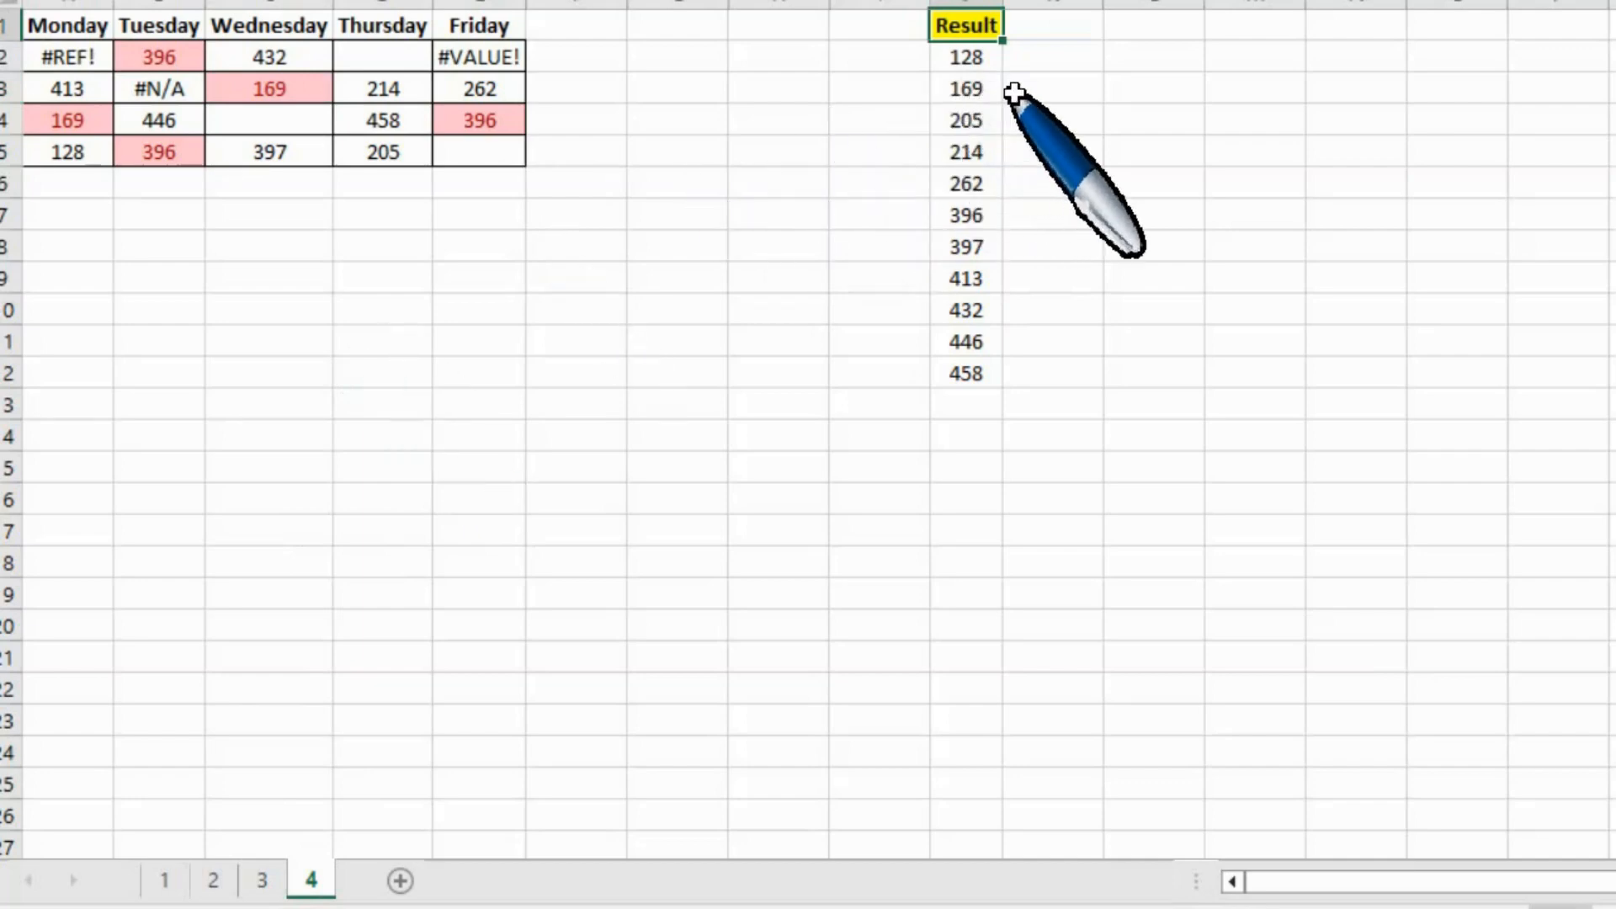
pyautogui.click(1047, 63)
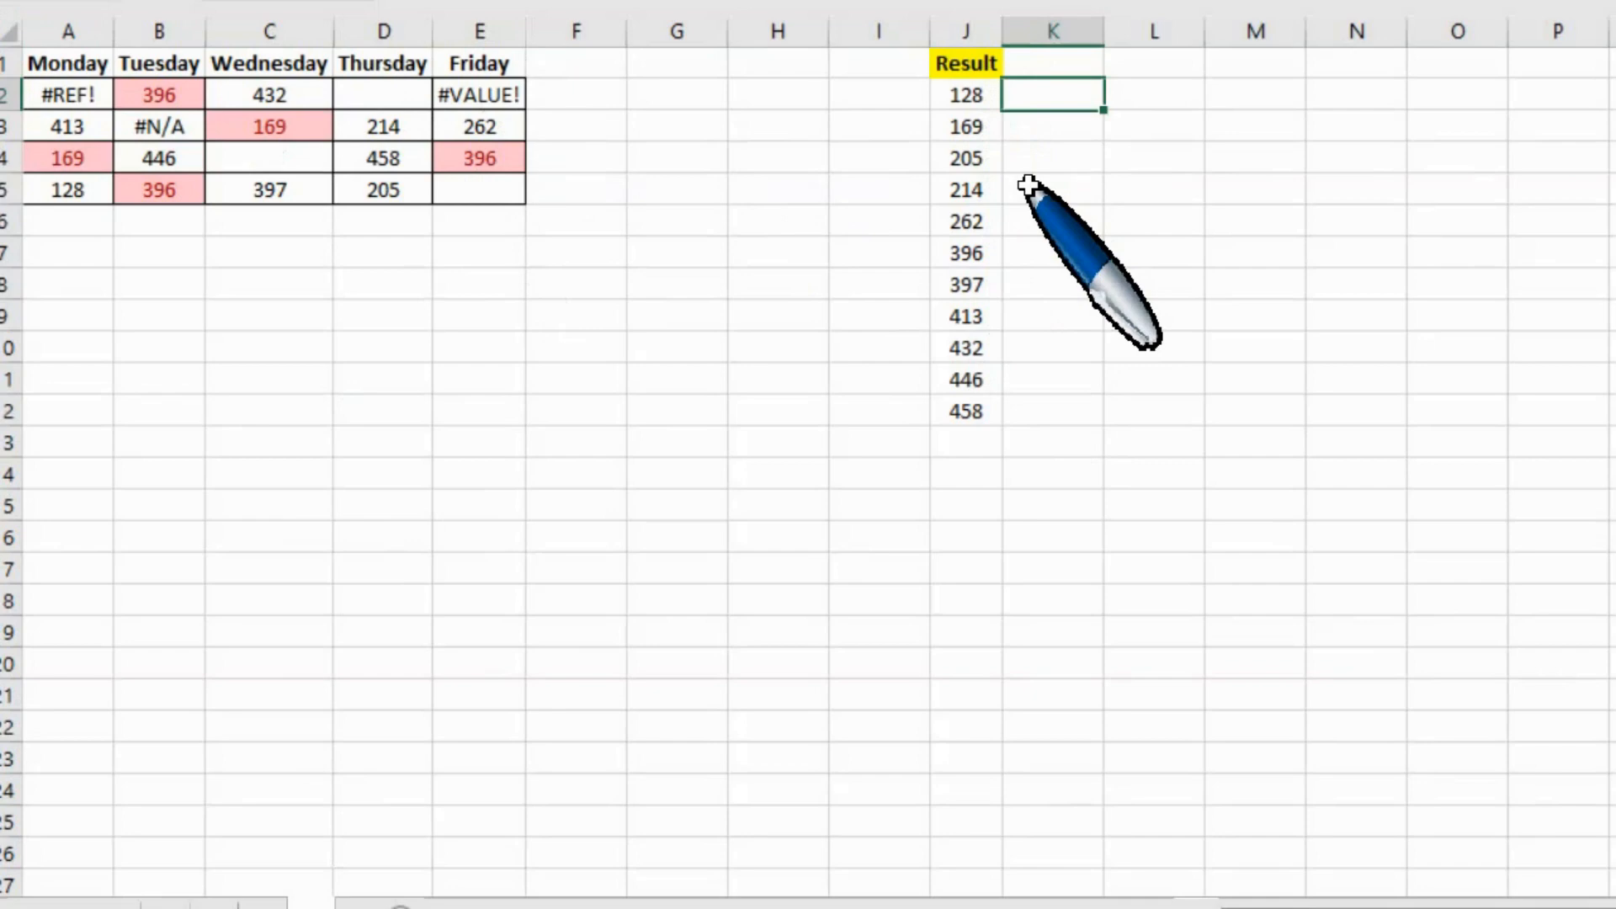
pyautogui.write('to')
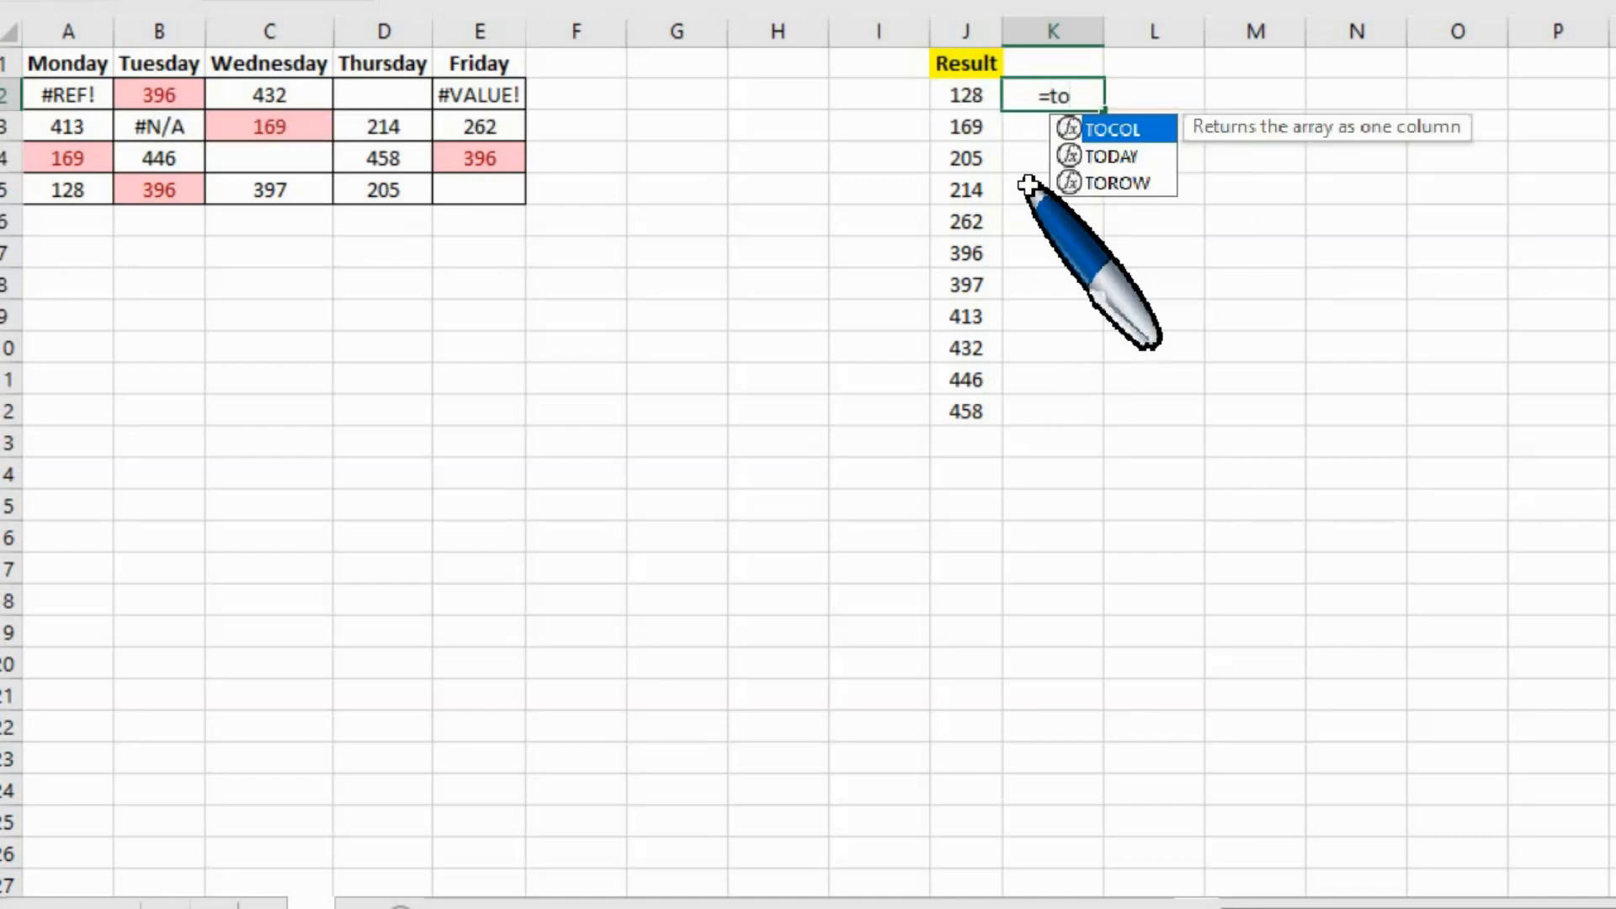
pyautogui.press('Tab')
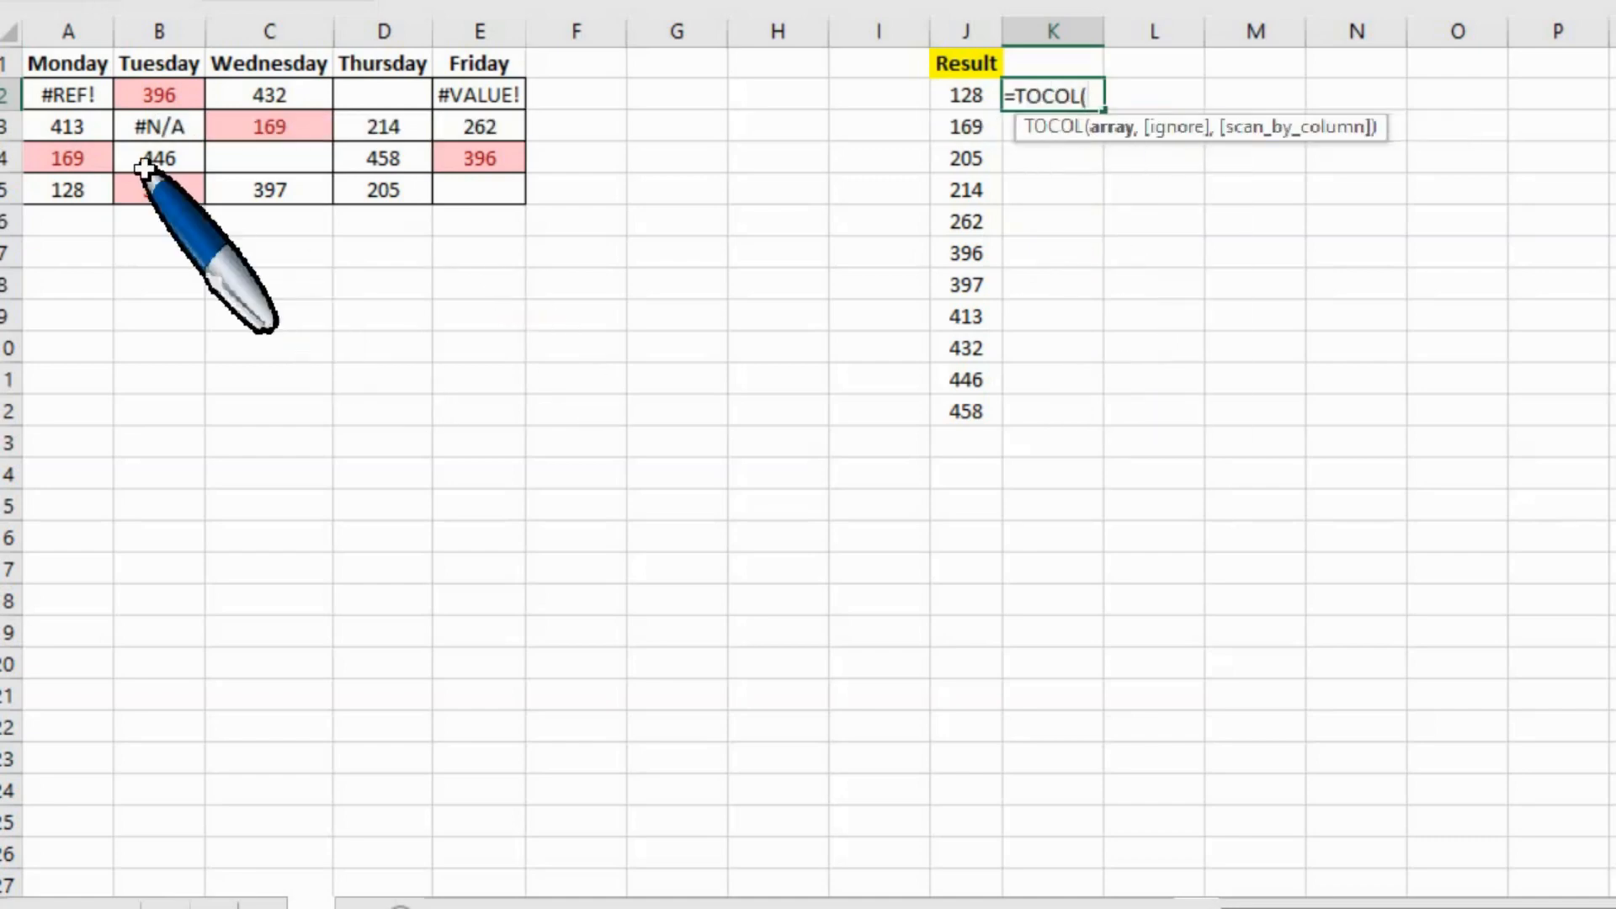
pyautogui.moveTo(66, 92); pyautogui.dragTo(461, 194)
pyautogui.write(',')
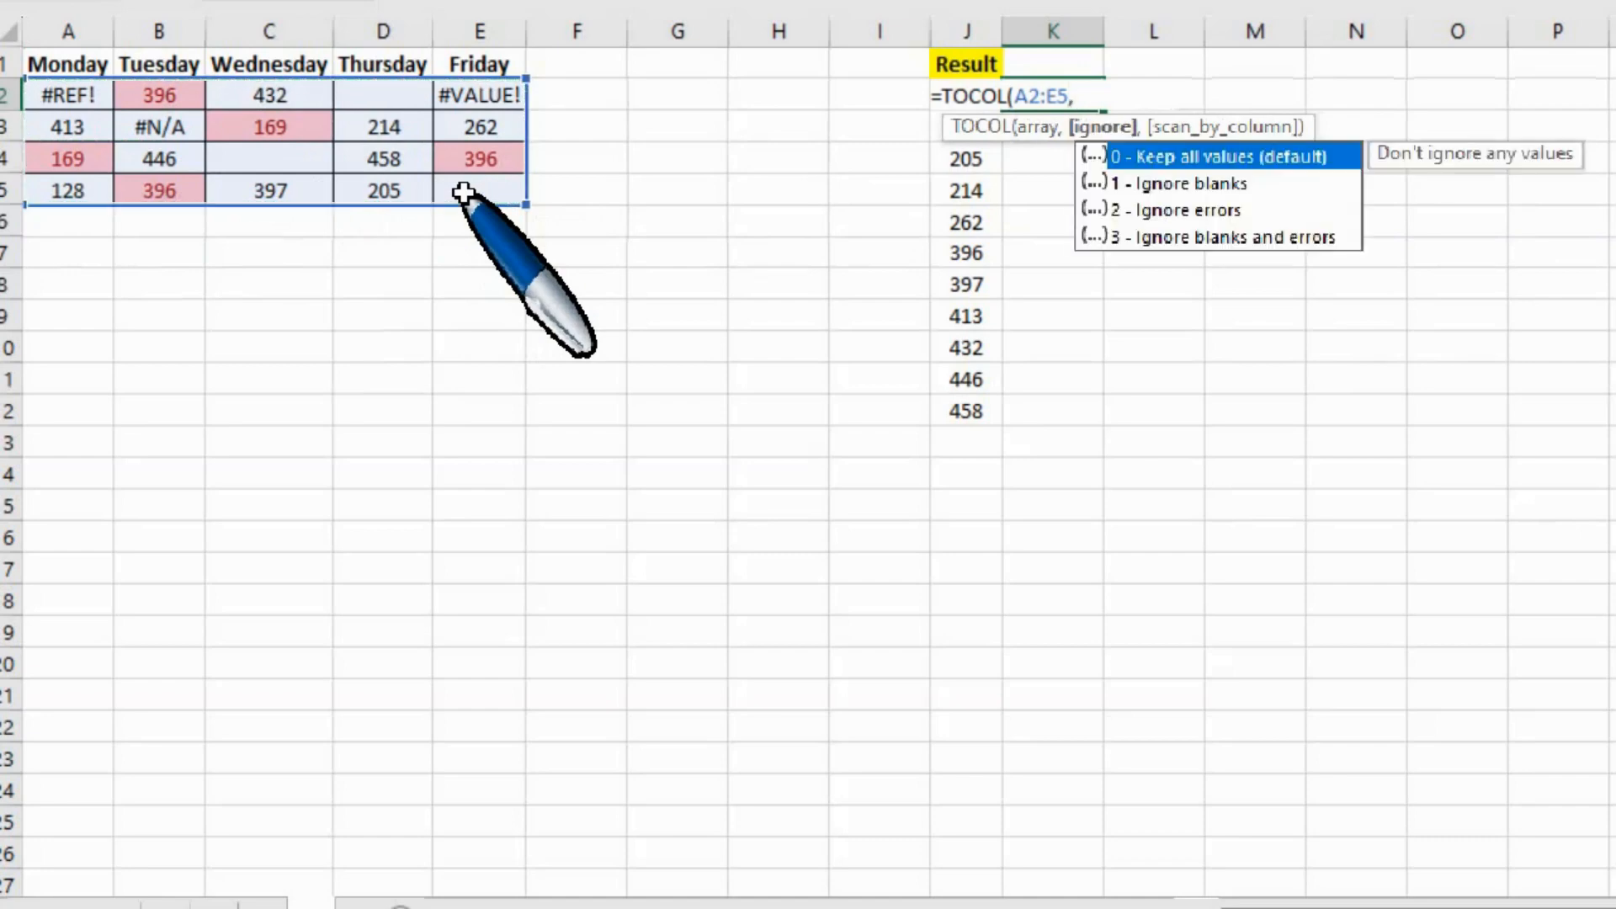
# Set the ignore argument of the sheet 4 formula to 3 so that blanks and errors are ignored.
pyautogui.press('Down')
pyautogui.press('Down')
pyautogui.press('Down')
pyautogui.press('Tab')
pyautogui.write(',')
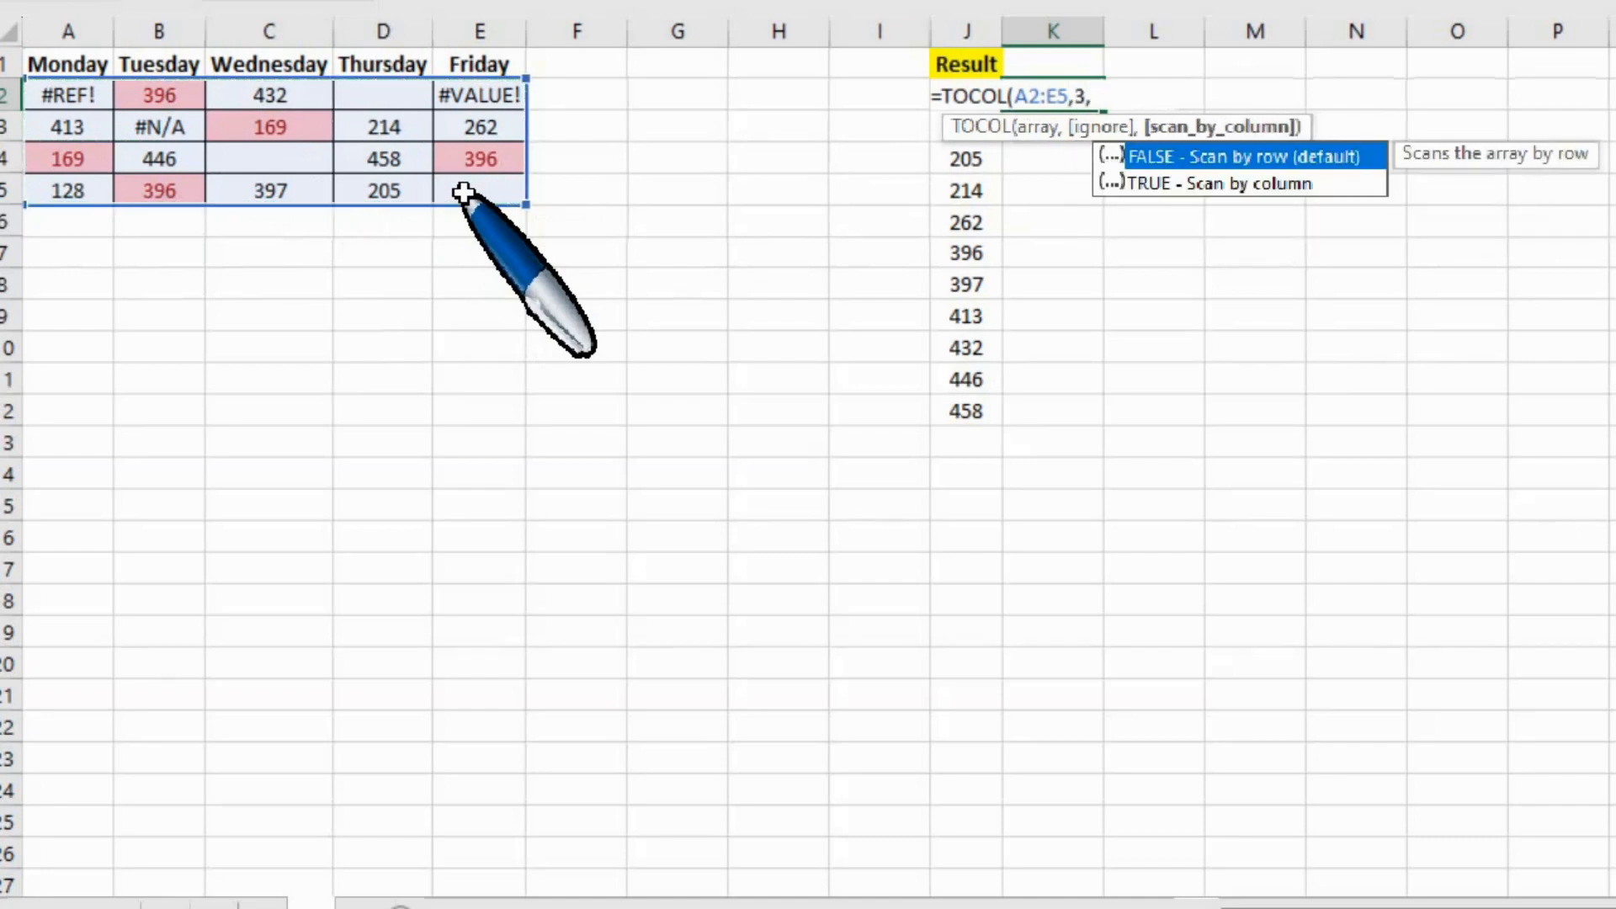
# Set scan_by_column to TRUE and complete the TOCOL formula in K2 of sheet 4.
pyautogui.press('Down')
pyautogui.press('Tab')
pyautogui.write(')')
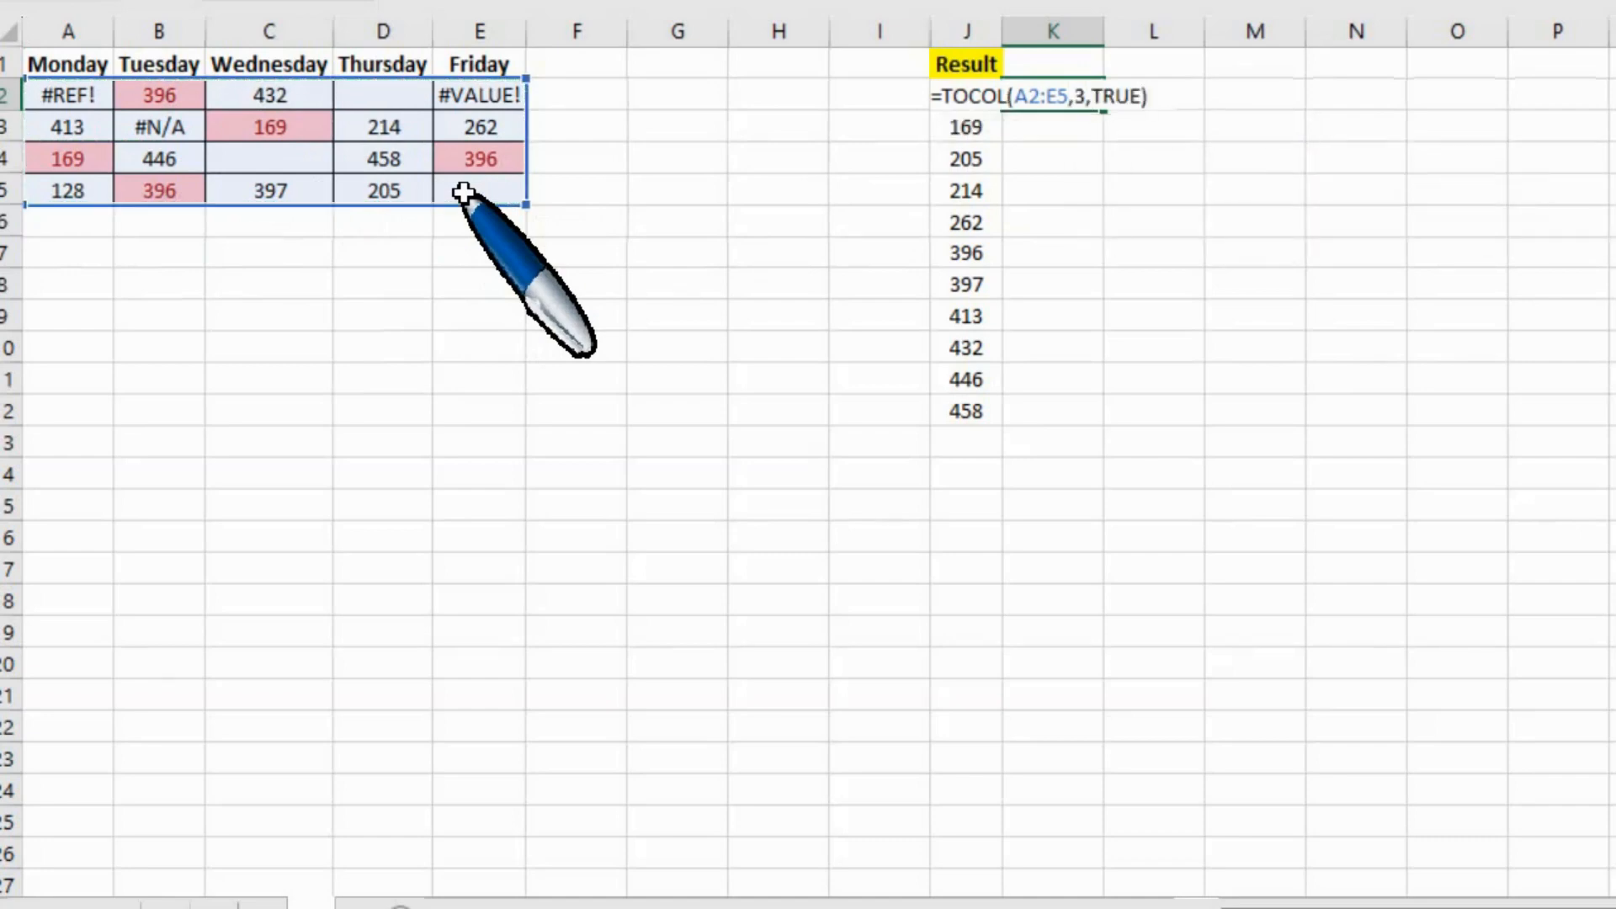
pyautogui.press('Return')
pyautogui.press('Up')
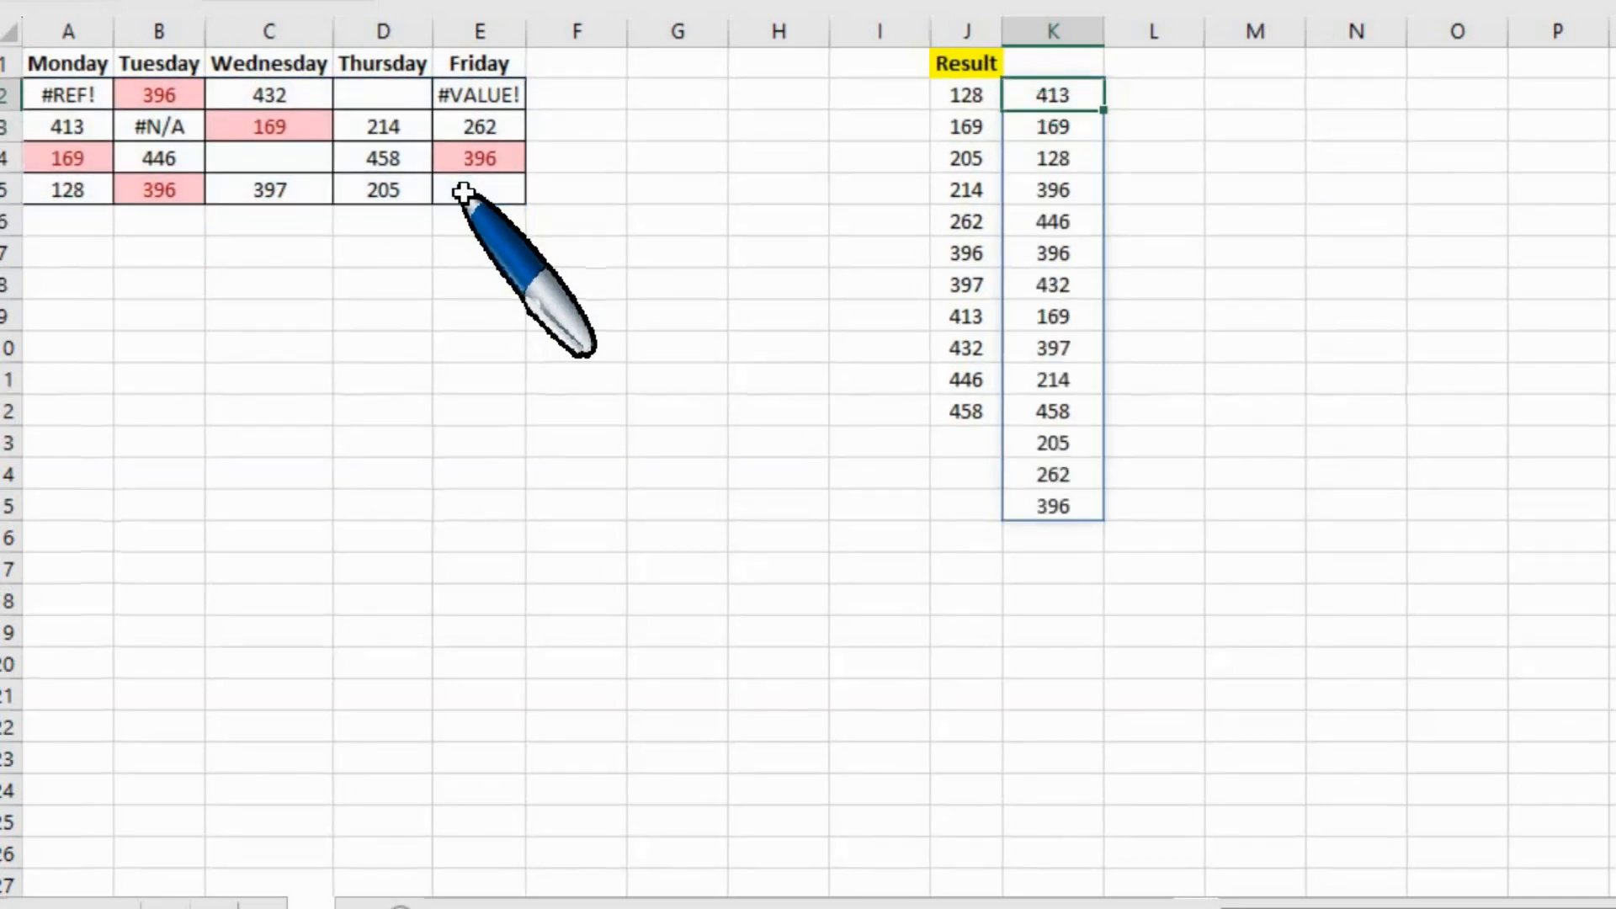
# Insert the UNIQUE function in front of TOCOL in the K2 formula of sheet 4.
pyautogui.press('F2')
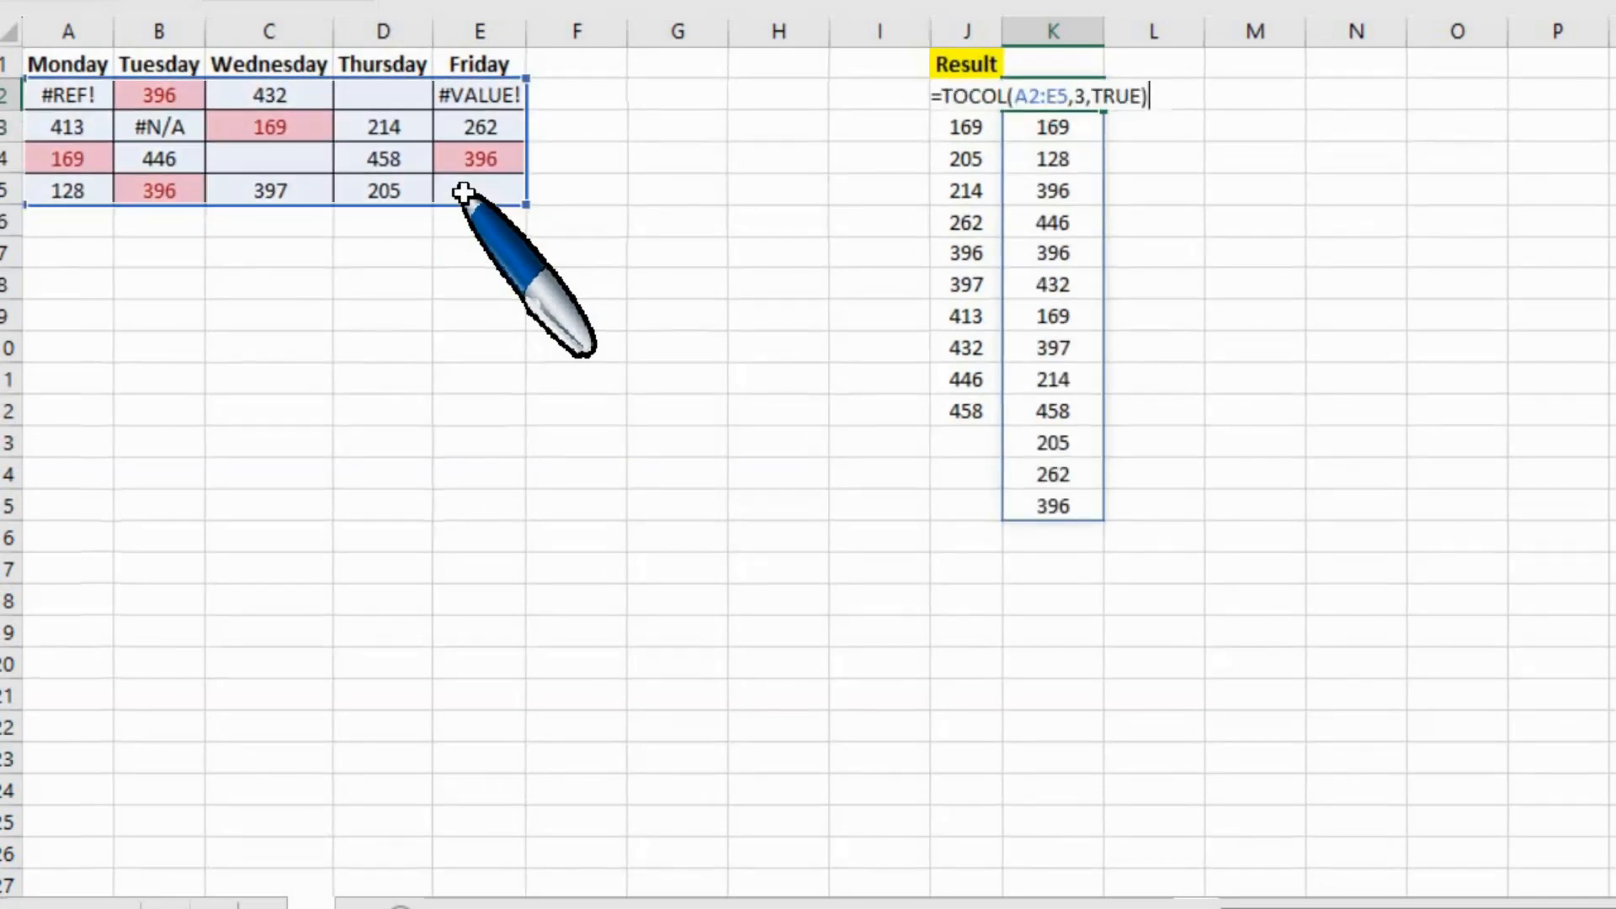
pyautogui.press('Left')
pyautogui.press('Left')
pyautogui.press('Left')
pyautogui.press('Left')
pyautogui.press('Left')
pyautogui.press('Left')
pyautogui.press('Left')
pyautogui.press('Left')
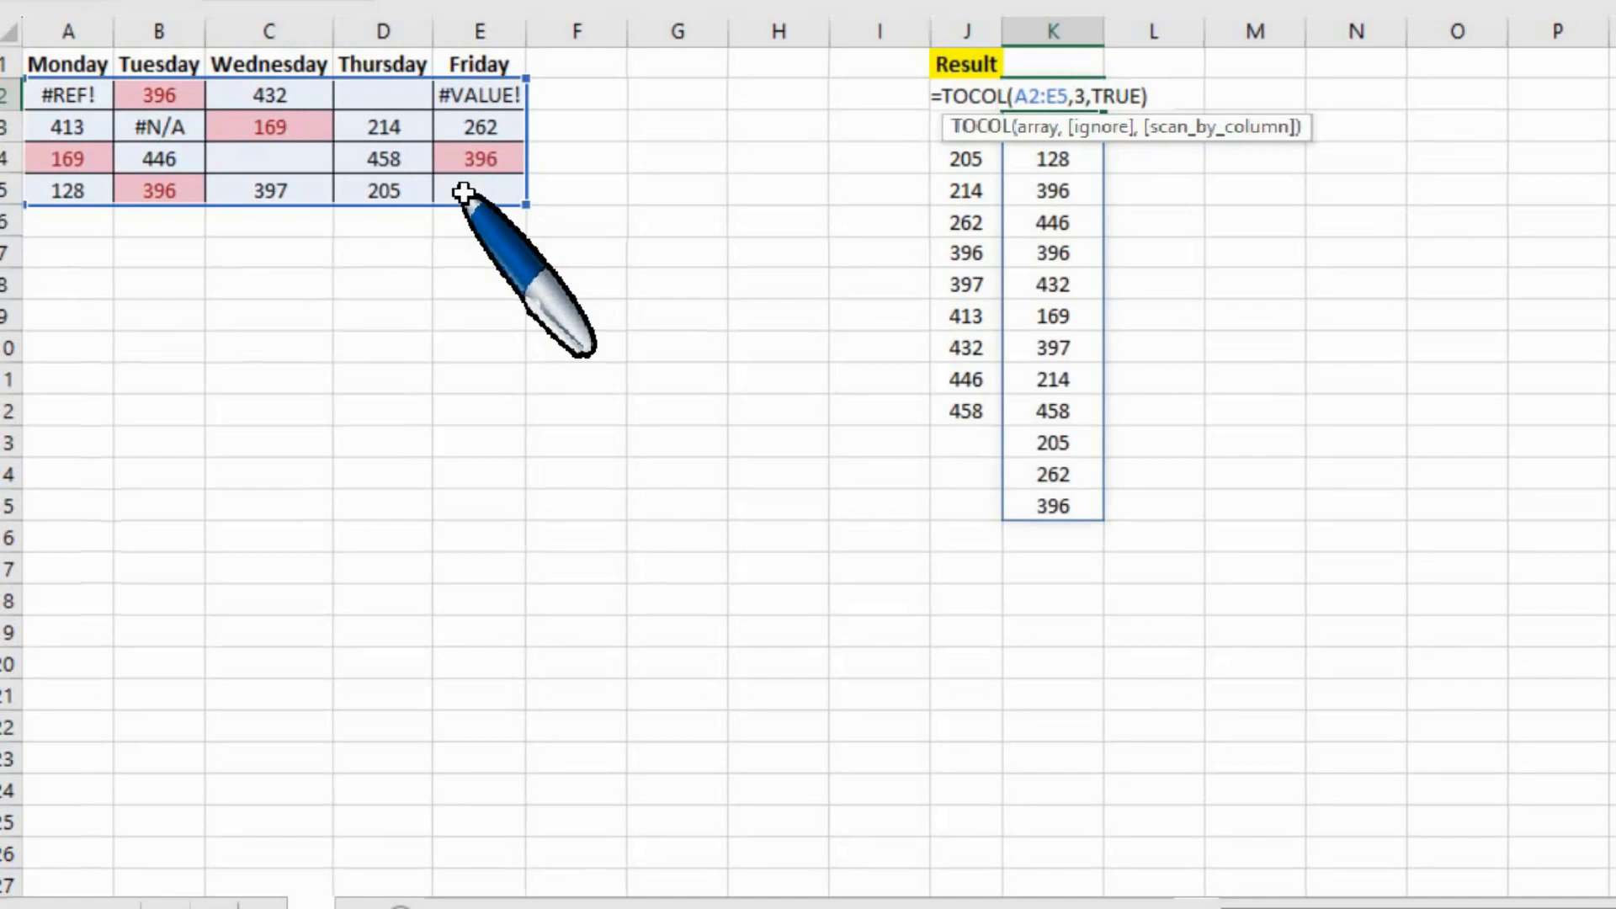
pyautogui.press('Right')
pyautogui.write('uni')
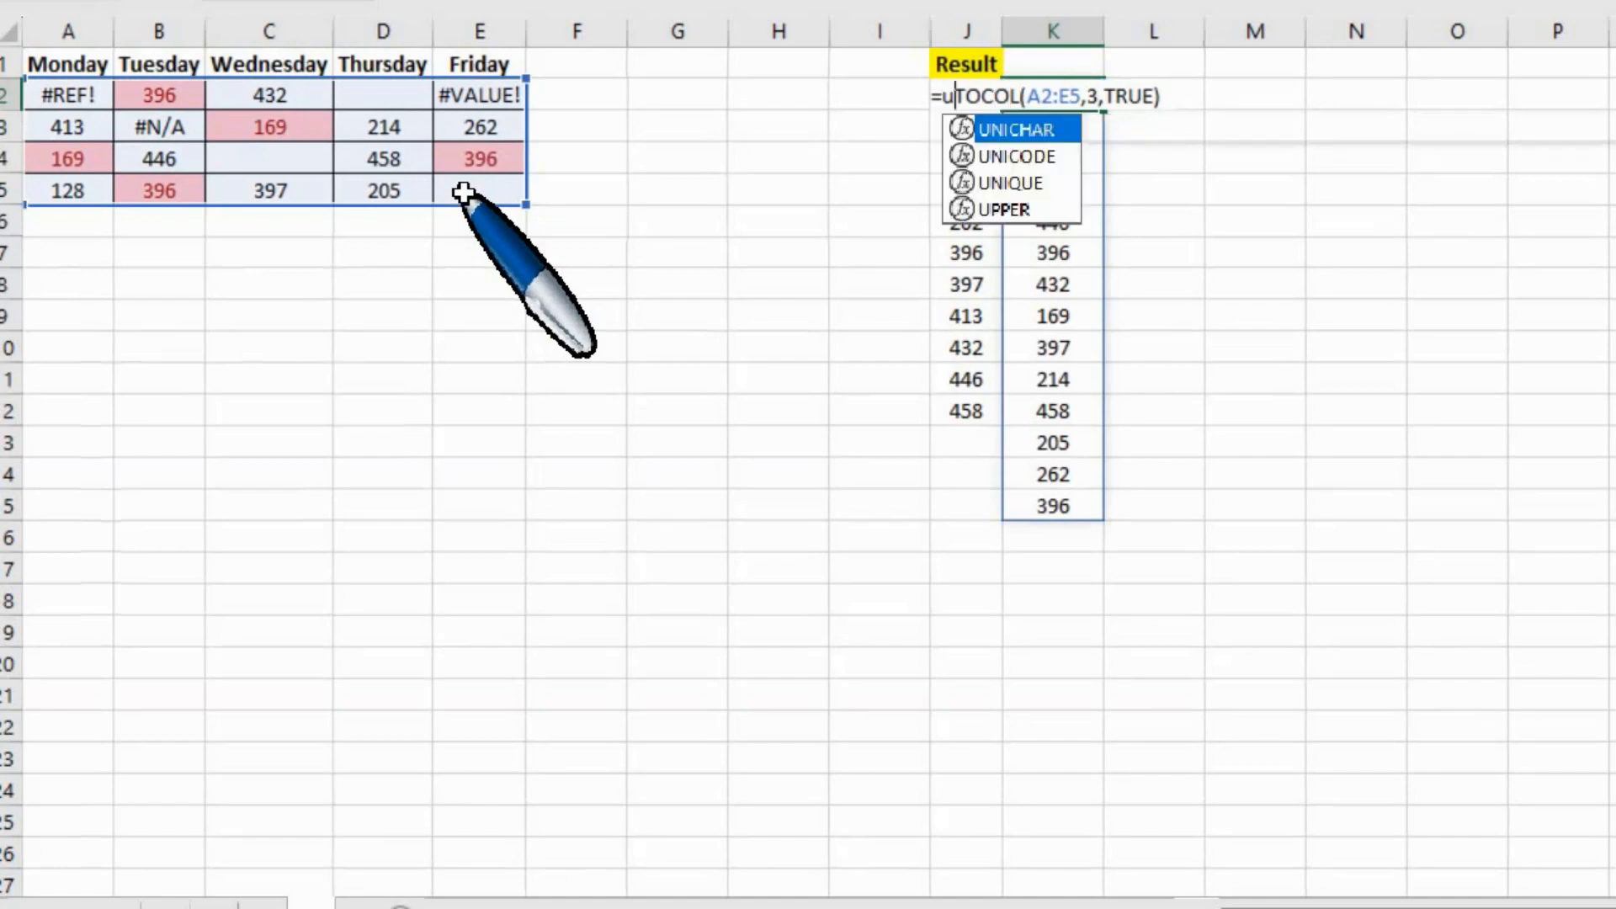
pyautogui.press('Down')
pyautogui.press('Down')
pyautogui.press('Tab')
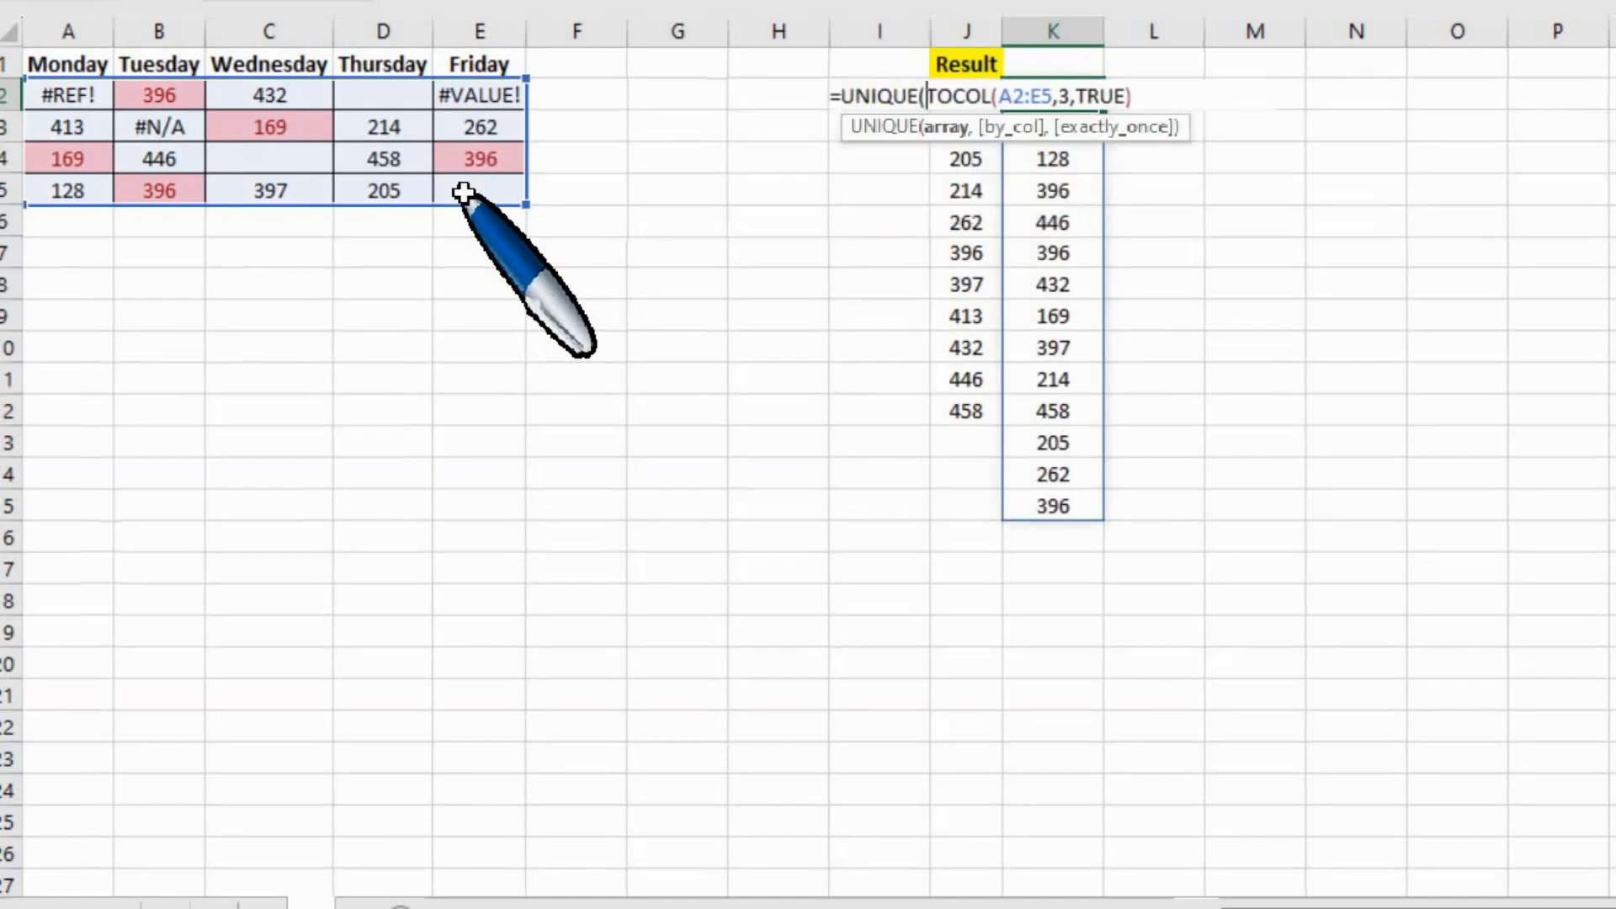
# Close the UNIQUE function at the end of the K2 formula and commit it as =UNIQUE(TOCOL(A2:E5,3,TRUE)).
pyautogui.press('Right')
pyautogui.press('Right')
pyautogui.press('Right')
pyautogui.press('Right')
pyautogui.press('Right')
pyautogui.press('Right')
pyautogui.press('End')
pyautogui.write(')')
pyautogui.press('Return')
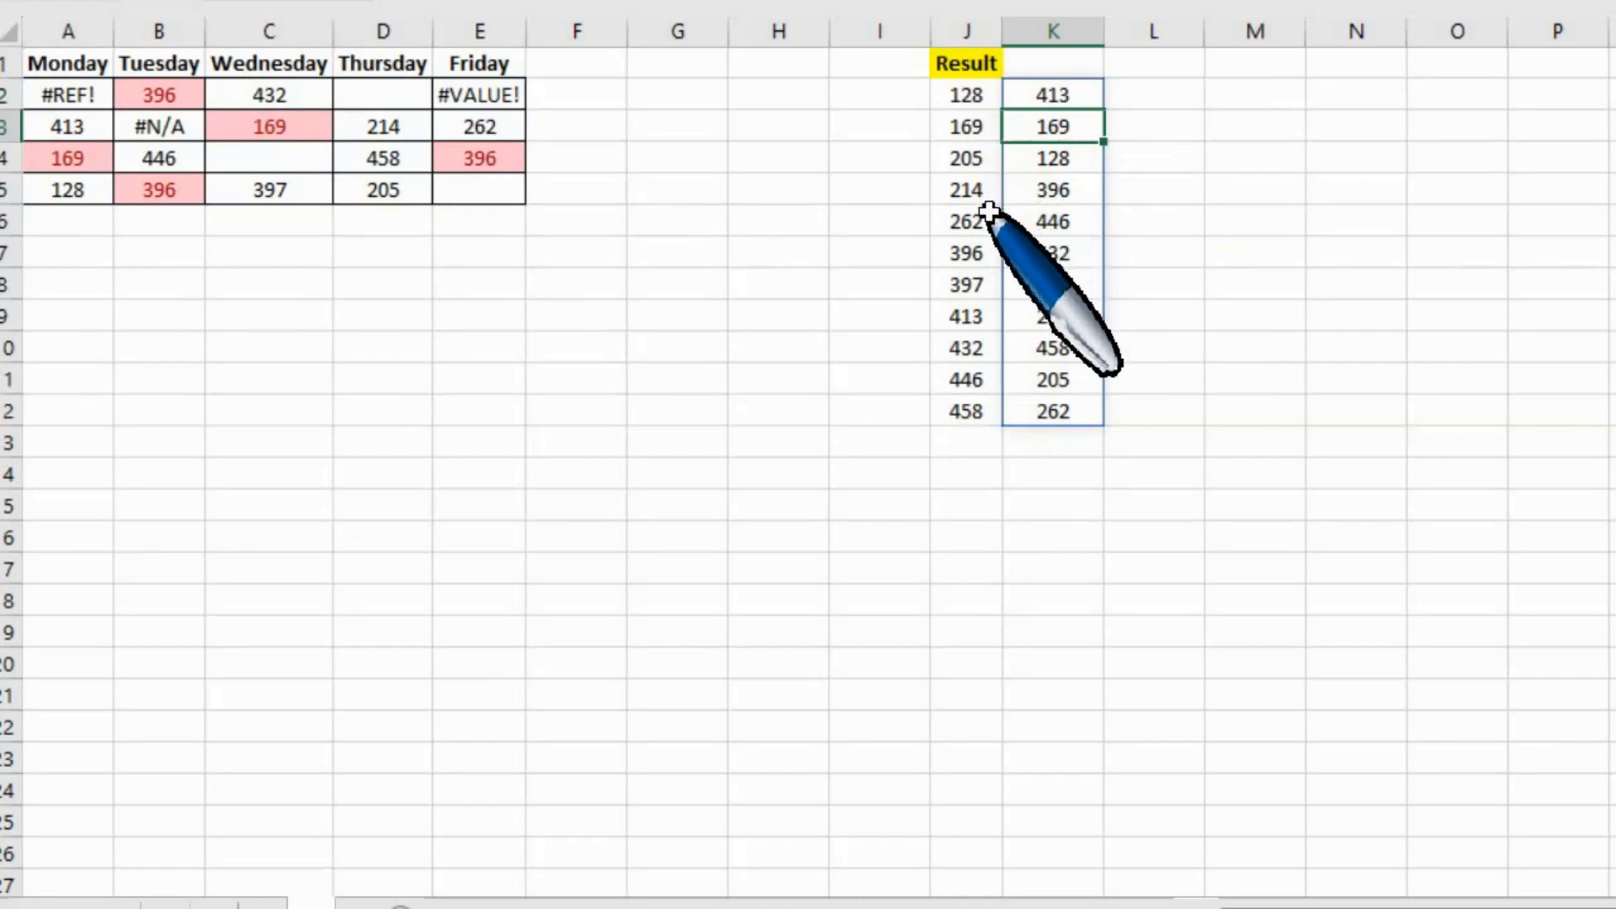
# Insert the SORT function in front of UNIQUE in the K2 formula of sheet 4.
pyautogui.click(1049, 96)
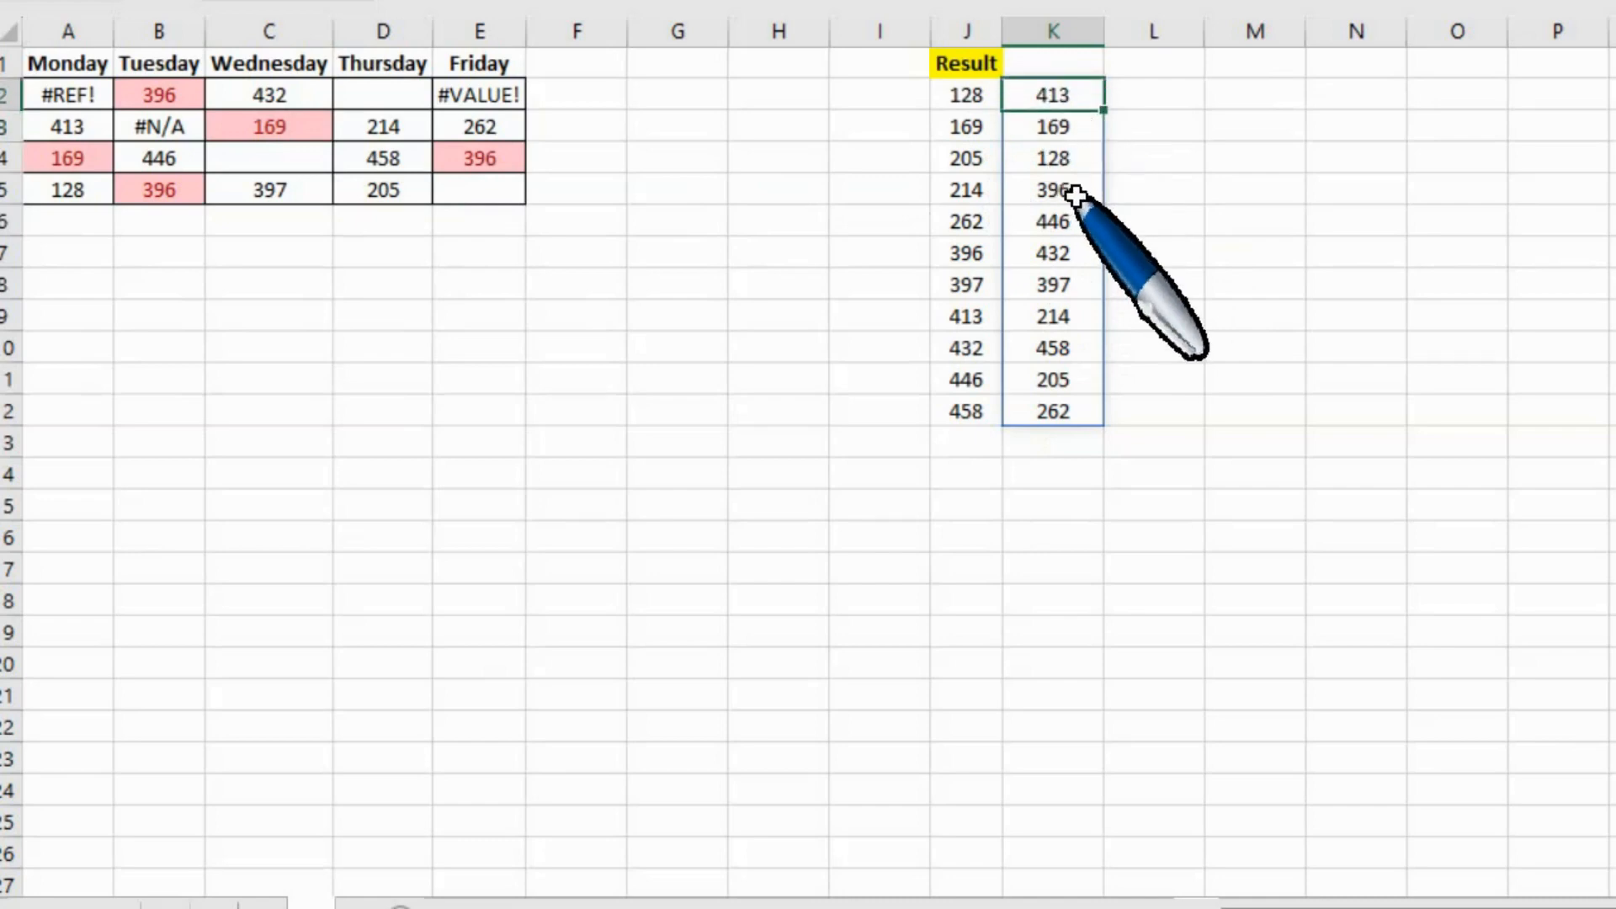
pyautogui.press('F2')
pyautogui.press('Left')
pyautogui.press('Left')
pyautogui.press('Left')
pyautogui.press('Left')
pyautogui.press('Left')
pyautogui.press('Left')
pyautogui.press('Left')
pyautogui.press('Left')
pyautogui.press('Left')
pyautogui.press('Left')
pyautogui.press('Left')
pyautogui.press('Left')
pyautogui.press('Left')
pyautogui.press('Left')
pyautogui.press('Left')
pyautogui.press('Left')
pyautogui.press('Left')
pyautogui.press('Left')
pyautogui.press('Left')
pyautogui.press('Left')
pyautogui.press('Left')
pyautogui.press('Left')
pyautogui.press('Left')
pyautogui.press('Left')
pyautogui.press('Left')
pyautogui.press('Left')
pyautogui.press('Left')
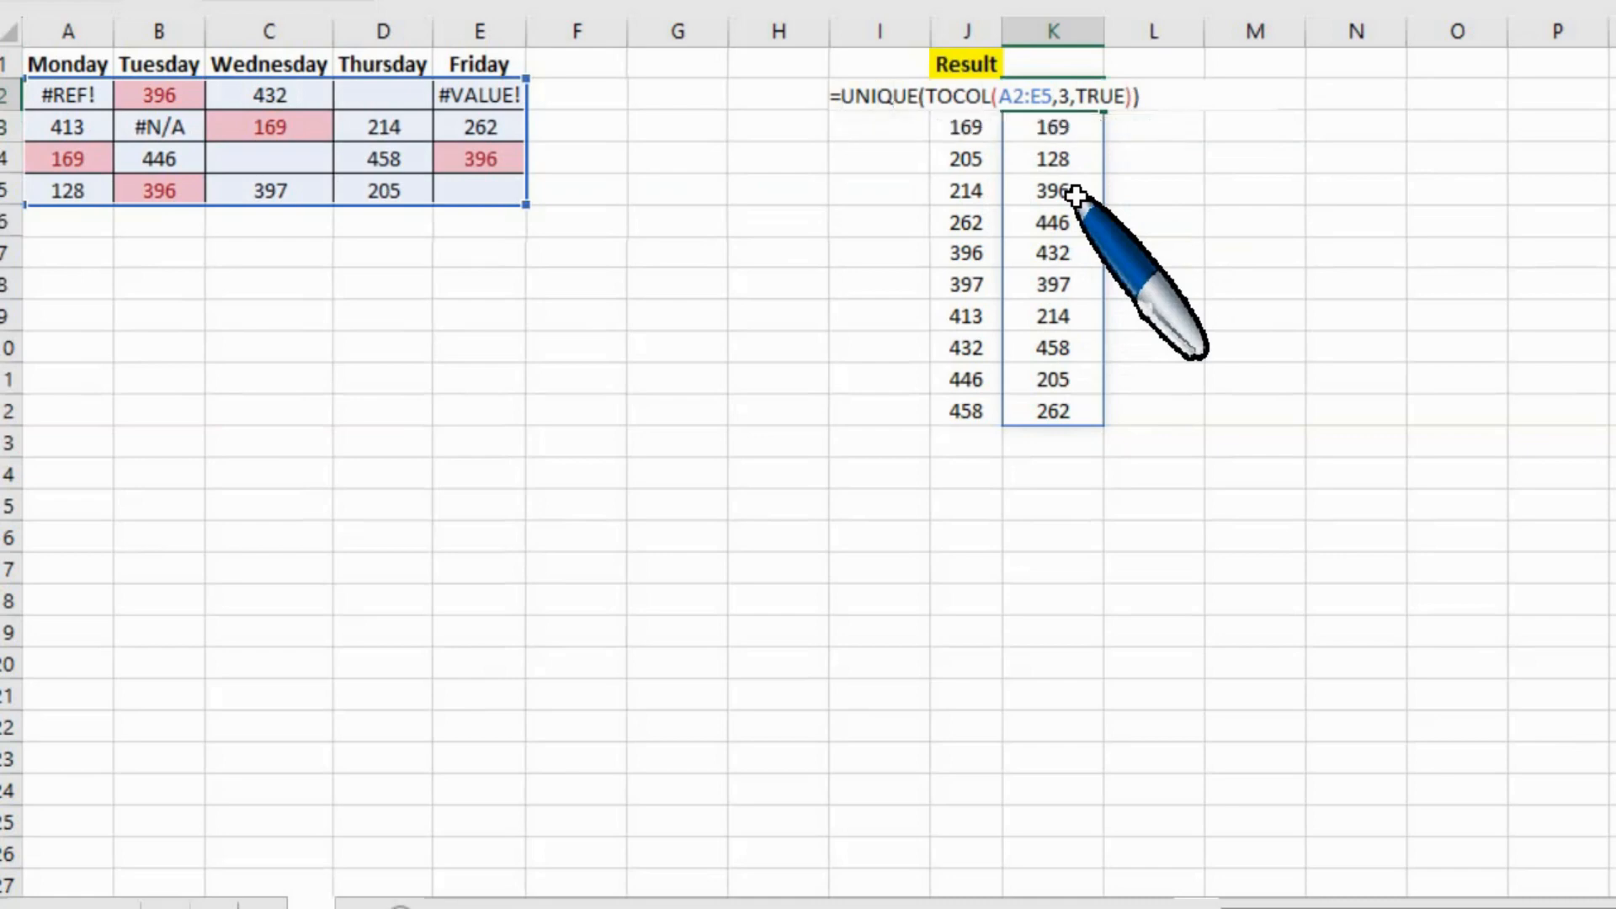
pyautogui.write('sor')
pyautogui.press('Tab')
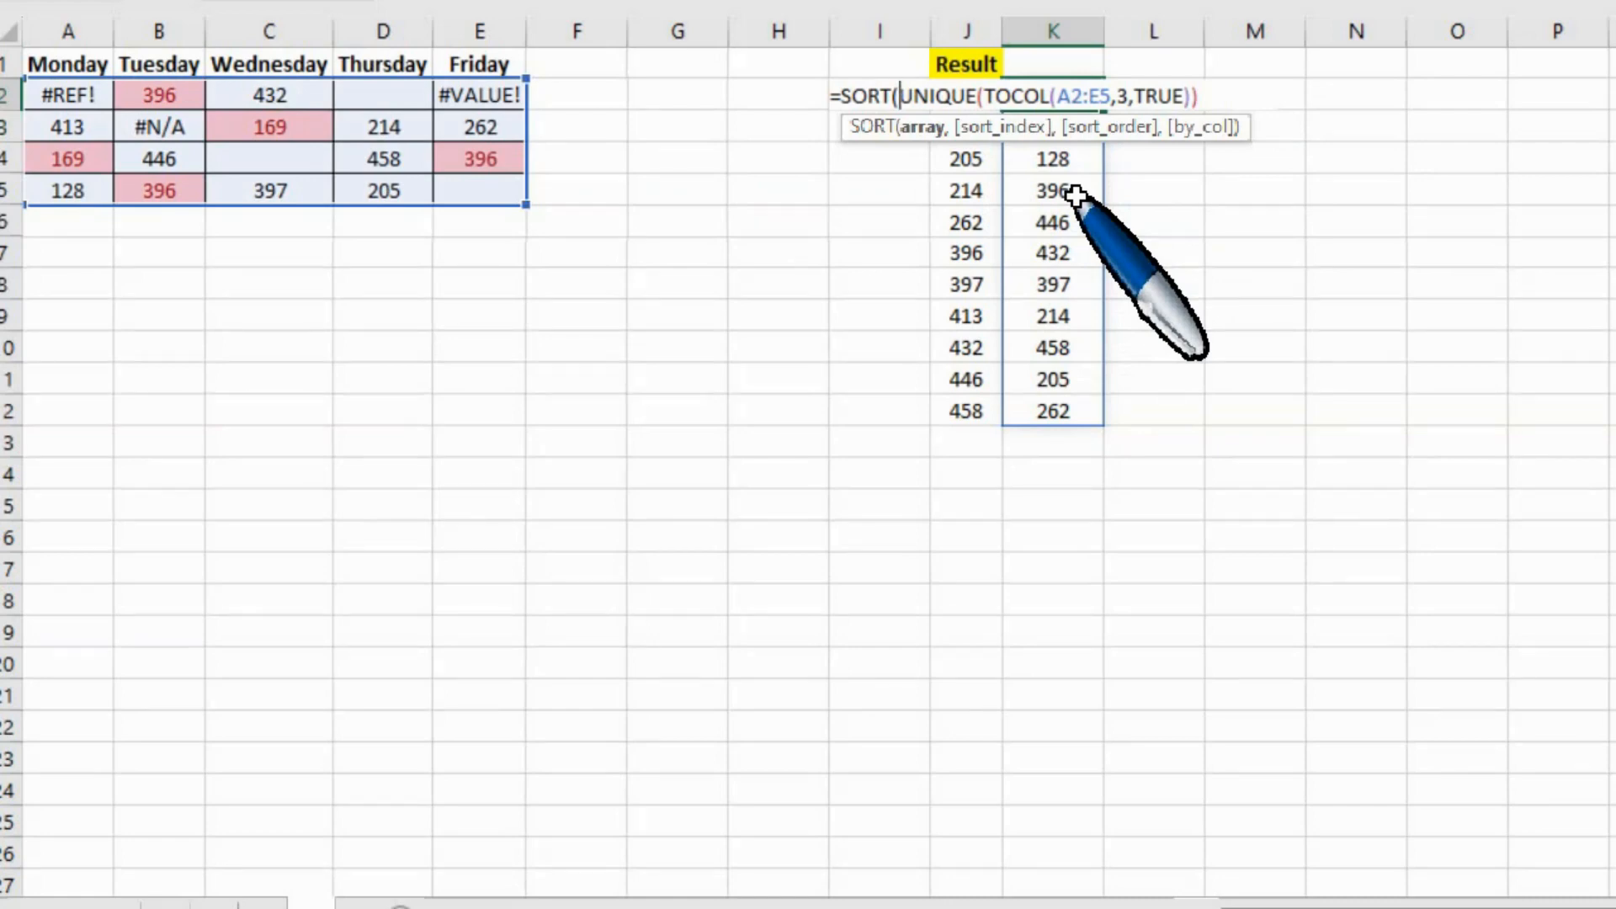
# Close the SORT function at the end of the K2 formula and commit it as =SORT(UNIQUE(TOCOL(A2:E5,3,TRUE))).
pyautogui.press('Right')
pyautogui.press('Right')
pyautogui.press('Right')
pyautogui.press('Right')
pyautogui.press('Right')
pyautogui.press('Right')
pyautogui.press('Right')
pyautogui.press('Right')
pyautogui.press('Right')
pyautogui.press('Right')
pyautogui.press('Right')
pyautogui.press('Right')
pyautogui.press('Right')
pyautogui.press('Right')
pyautogui.press('Right')
pyautogui.press('Right')
pyautogui.press('Right')
pyautogui.press('Right')
pyautogui.press('Right')
pyautogui.press('Right')
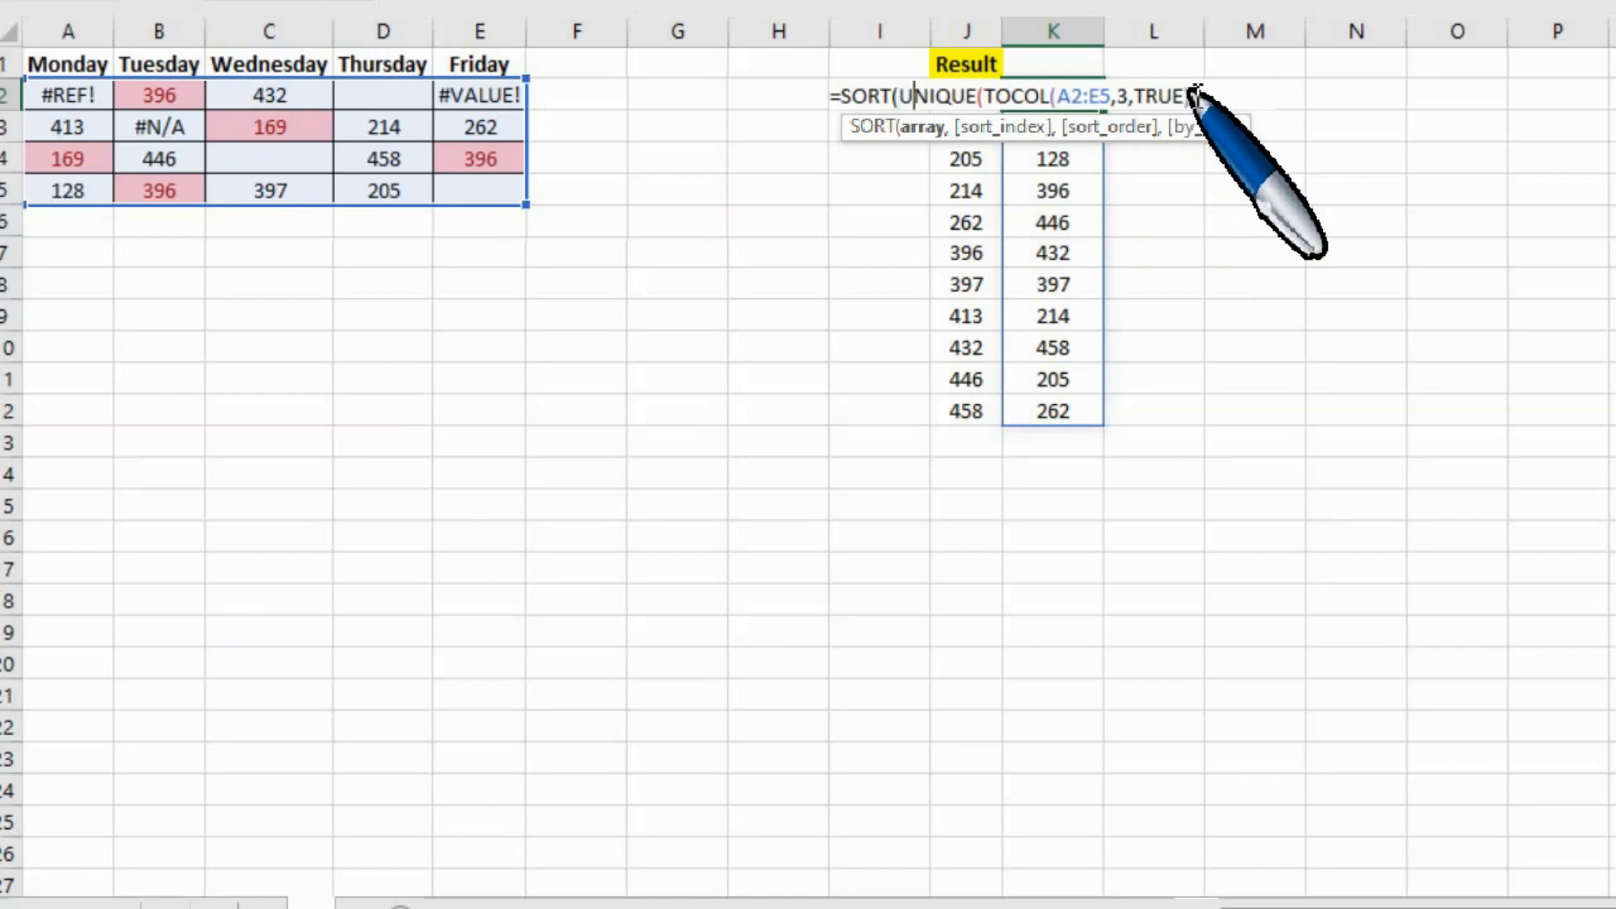
pyautogui.press('Right')
pyautogui.press('Right')
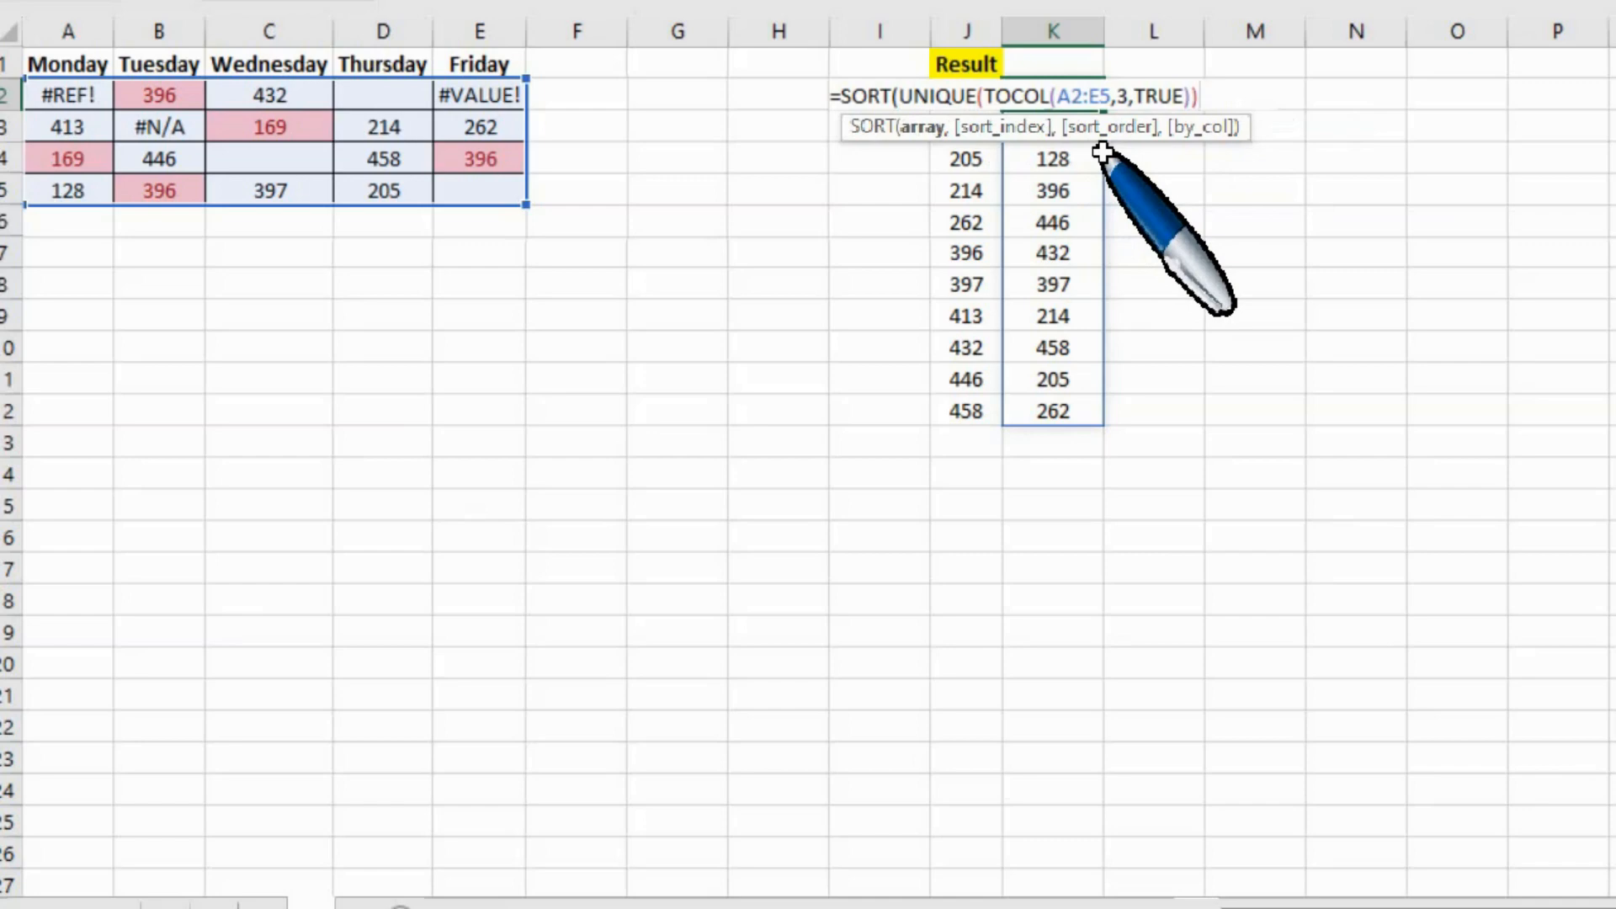
pyautogui.write(')')
pyautogui.press('Return')
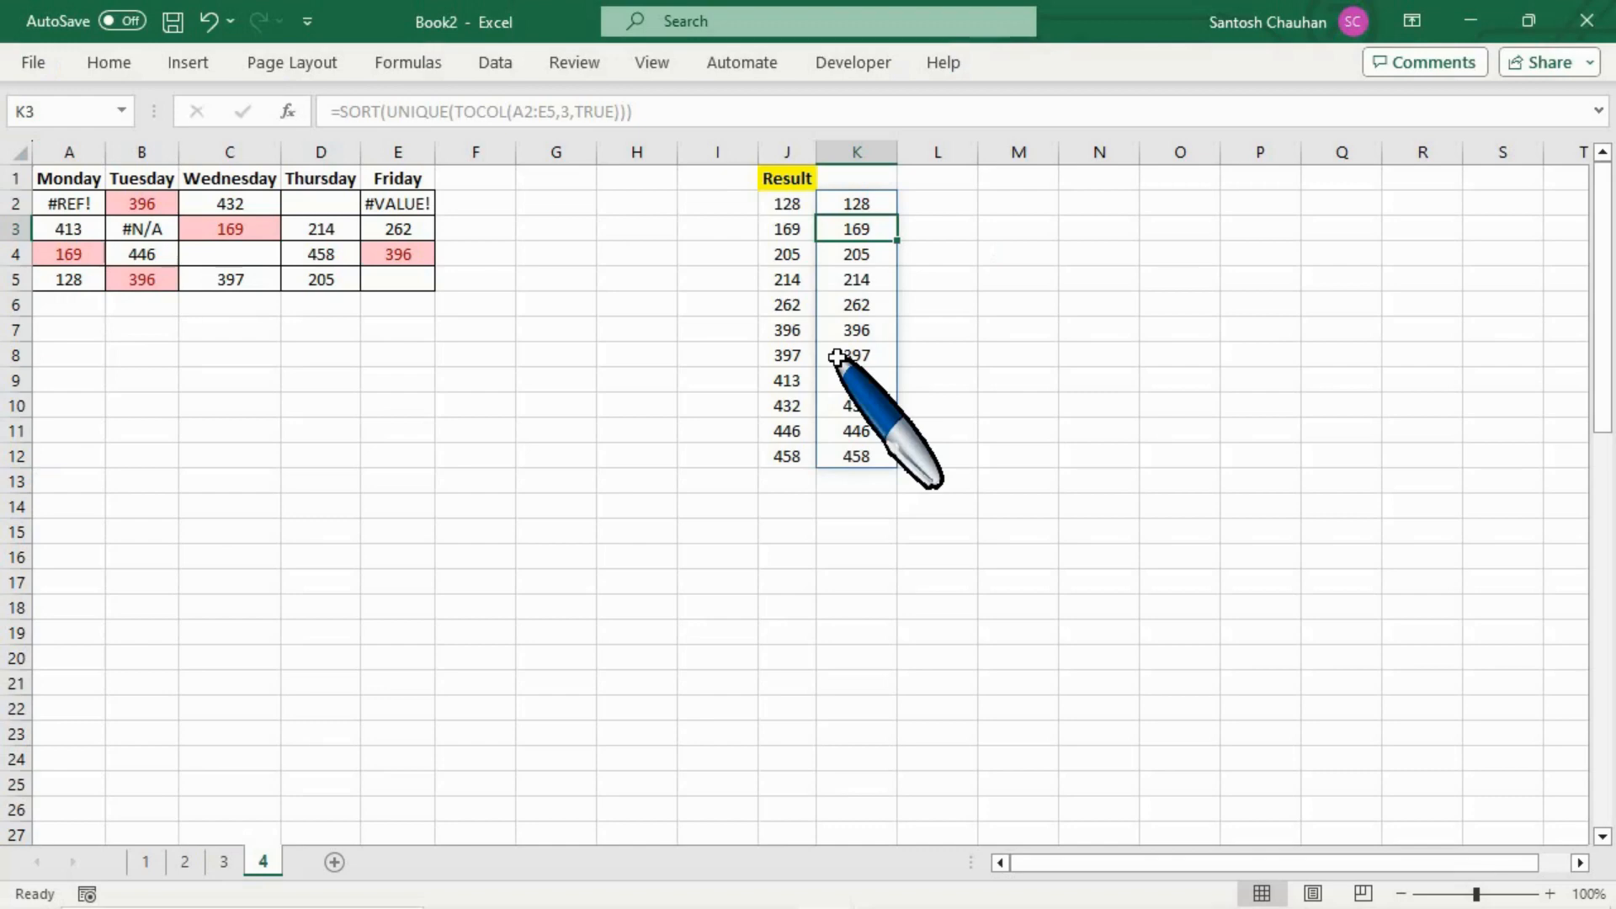
pyautogui.click(684, 380)
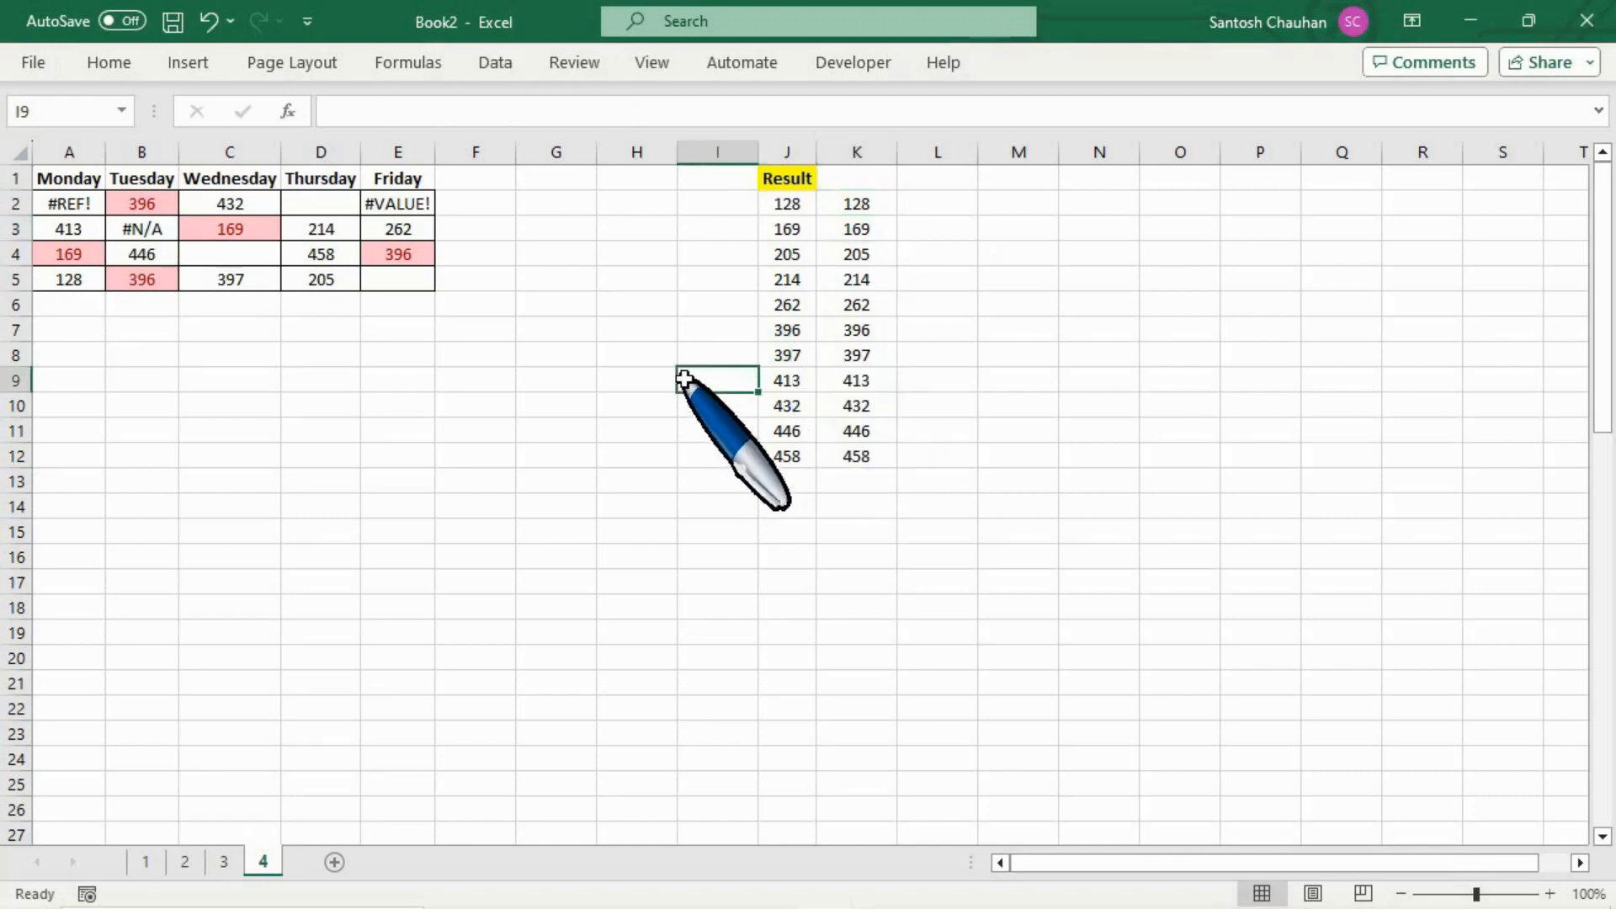